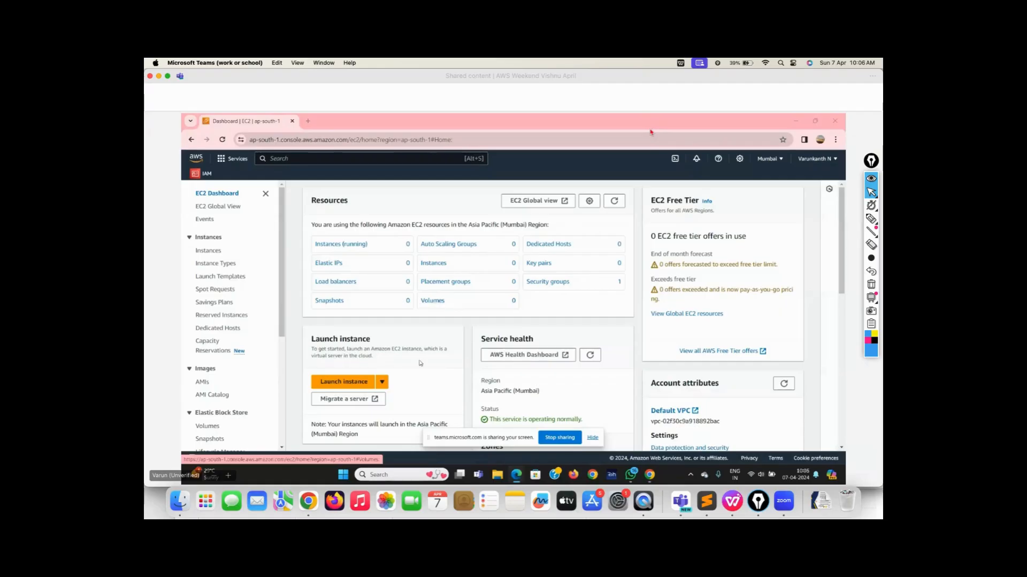
Step: Start launching a new EC2 instance and name it "windows AMI"
left_click(356, 383)
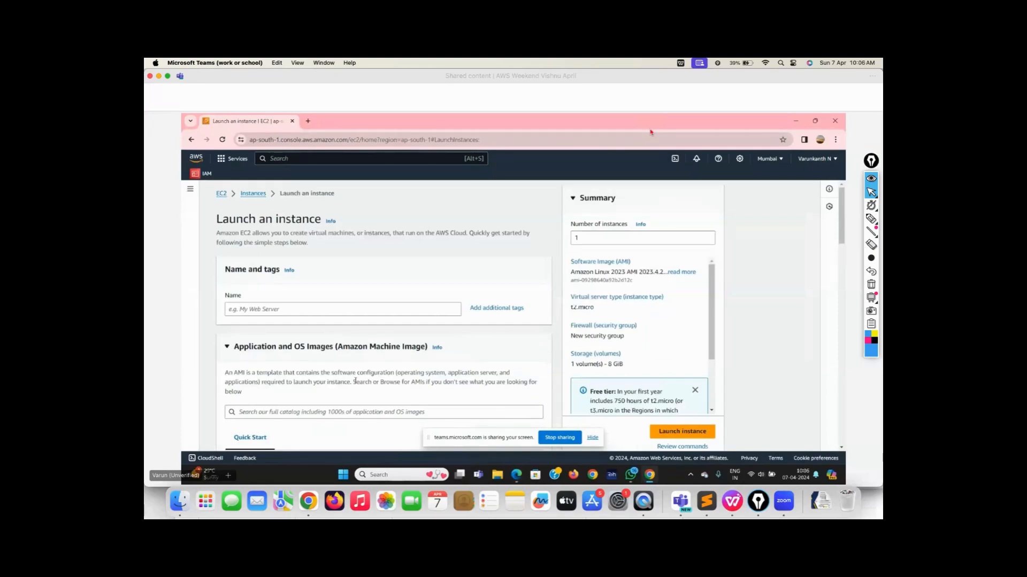
left_click(244, 311)
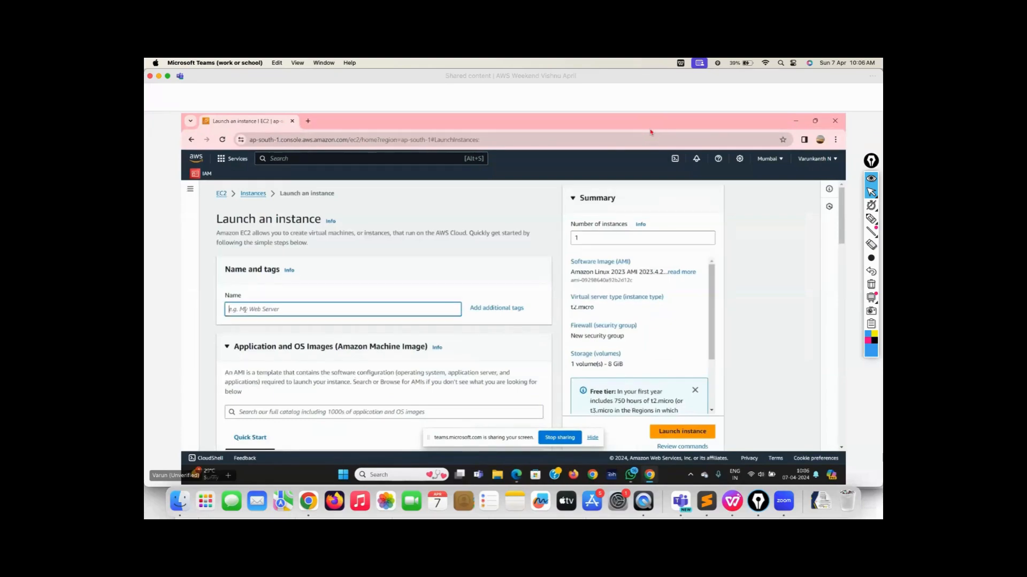
type("W")
key("BackSpace")
type("wind")
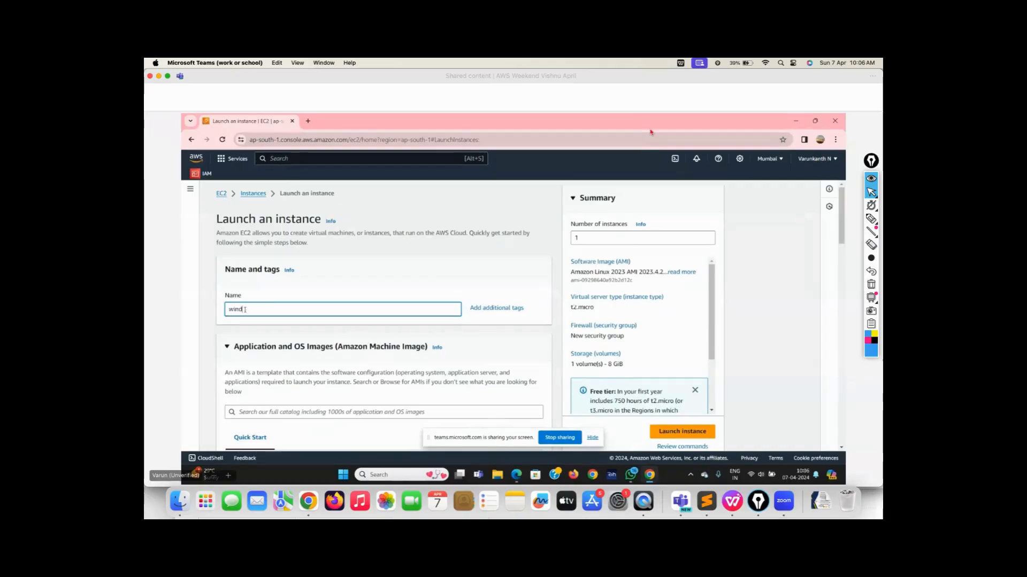
type("ows PC")
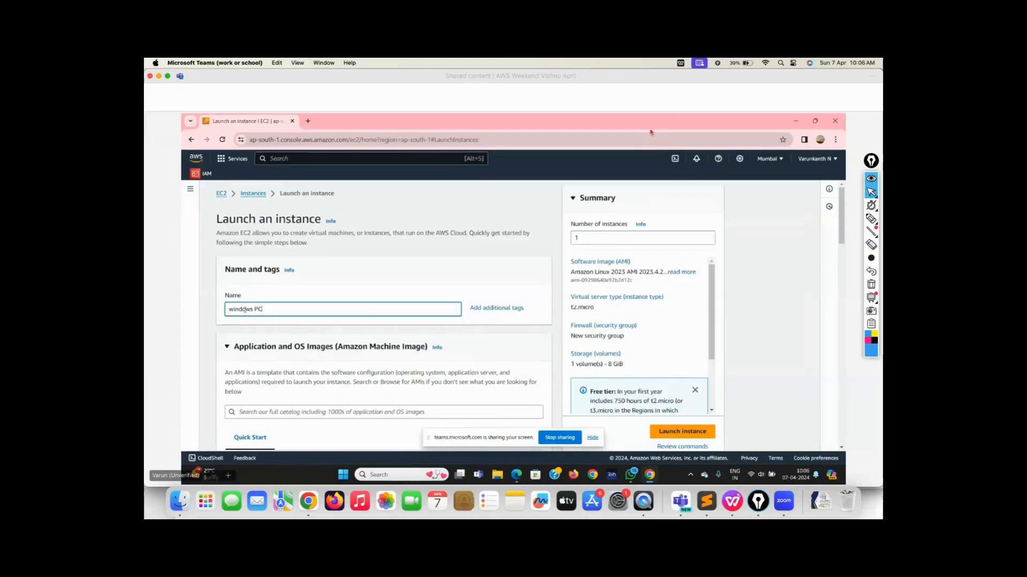
key("BackSpace")
type("AMI")
Step: Choose the Windows quick-start image and review the available Windows Server versions, keeping Microsoft Windows Server 2022 Base
scroll(373, 369, "down", 3)
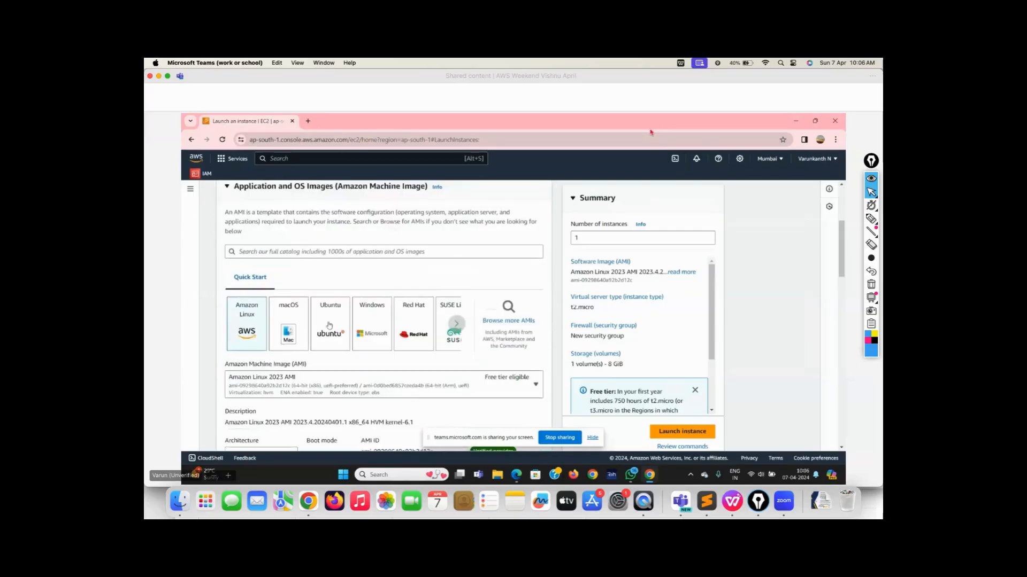
left_click(377, 338)
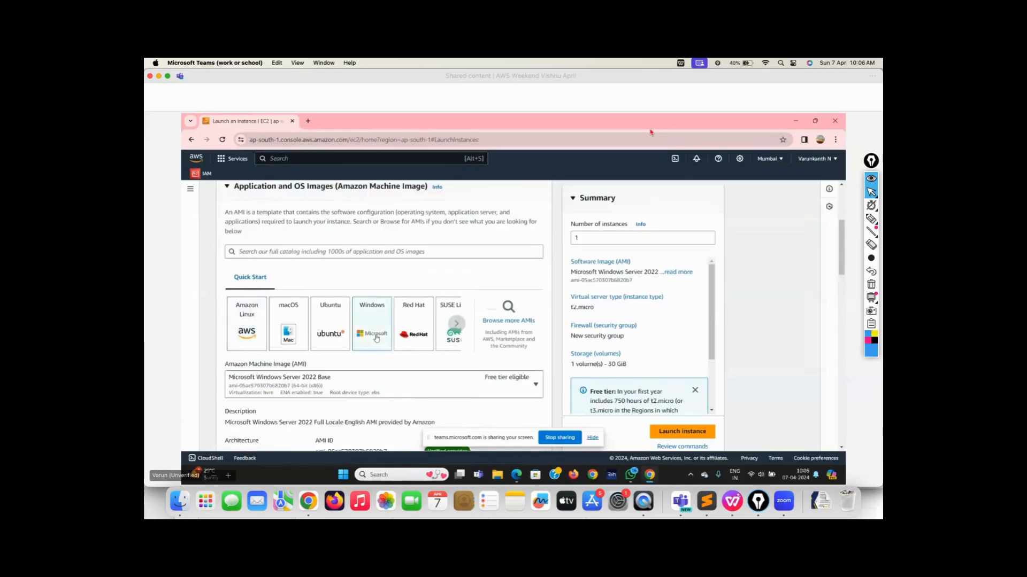
scroll(377, 338, "down", 2)
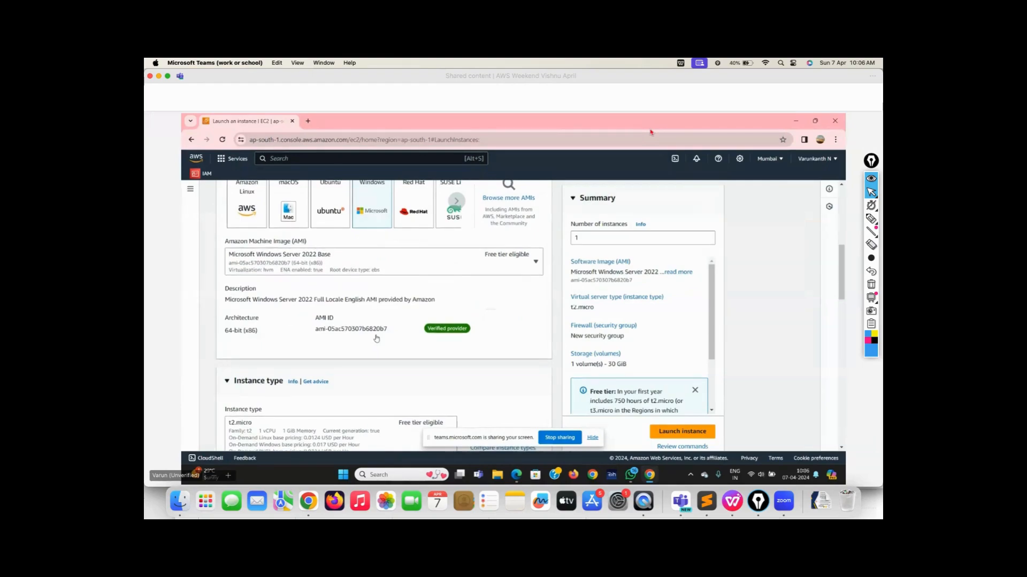
scroll(377, 339, "down", 1)
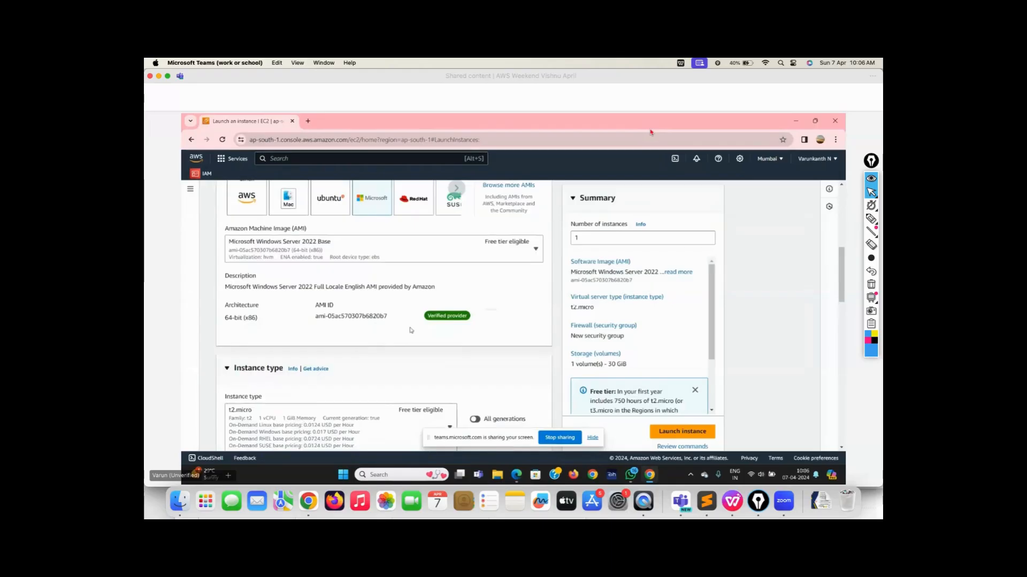
left_click(536, 250)
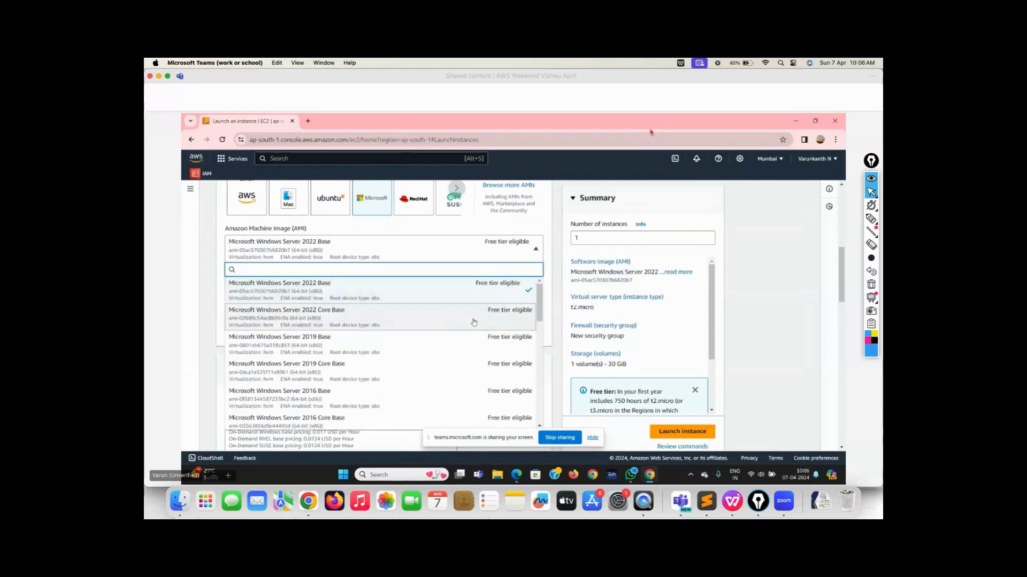
scroll(474, 323, "down", 1)
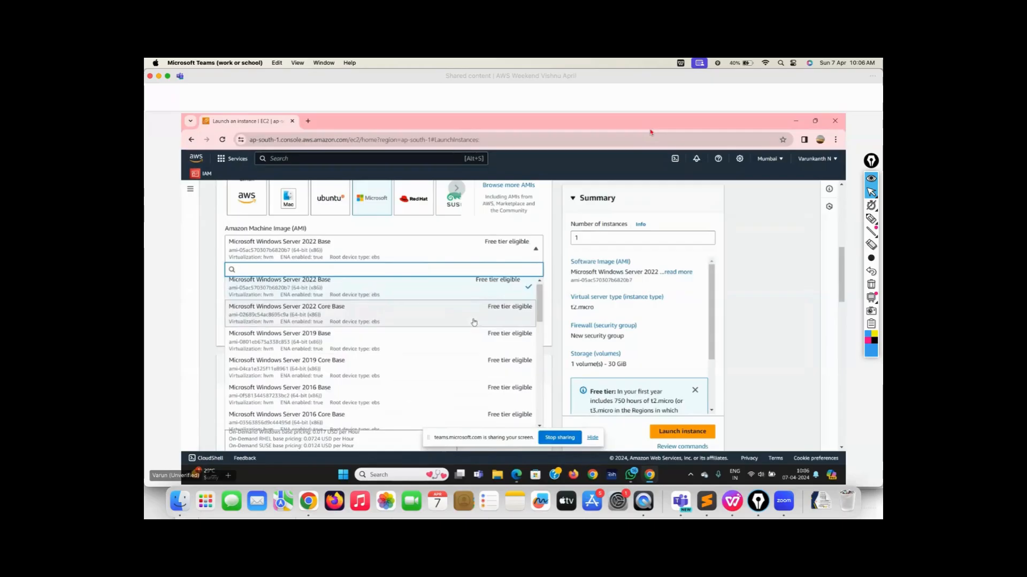
left_click(535, 249)
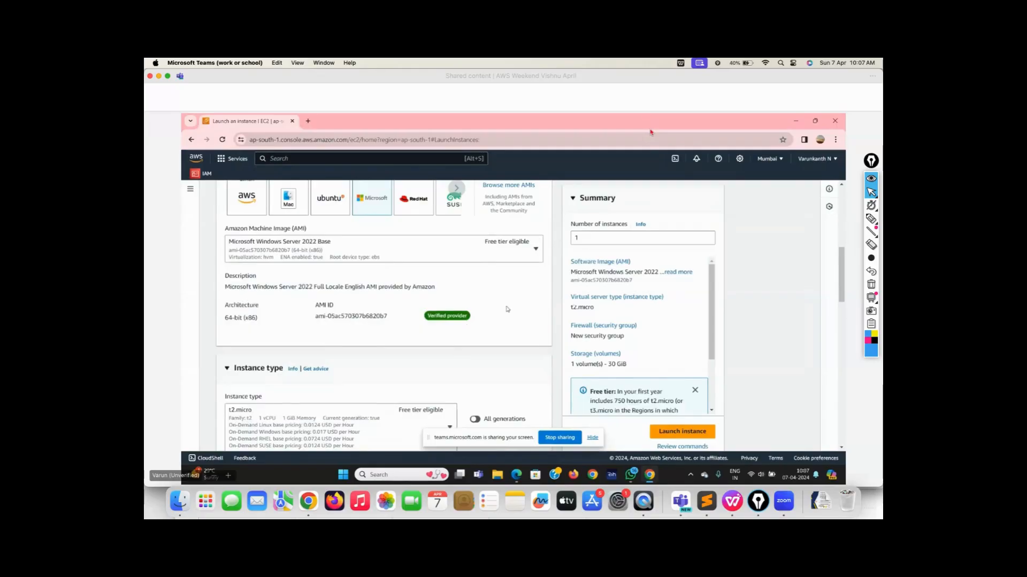
Step: Keep the t2.micro instance type and begin a new key pair for login, naming it "windows key"
scroll(507, 309, "down", 2)
scroll(507, 309, "down", 2)
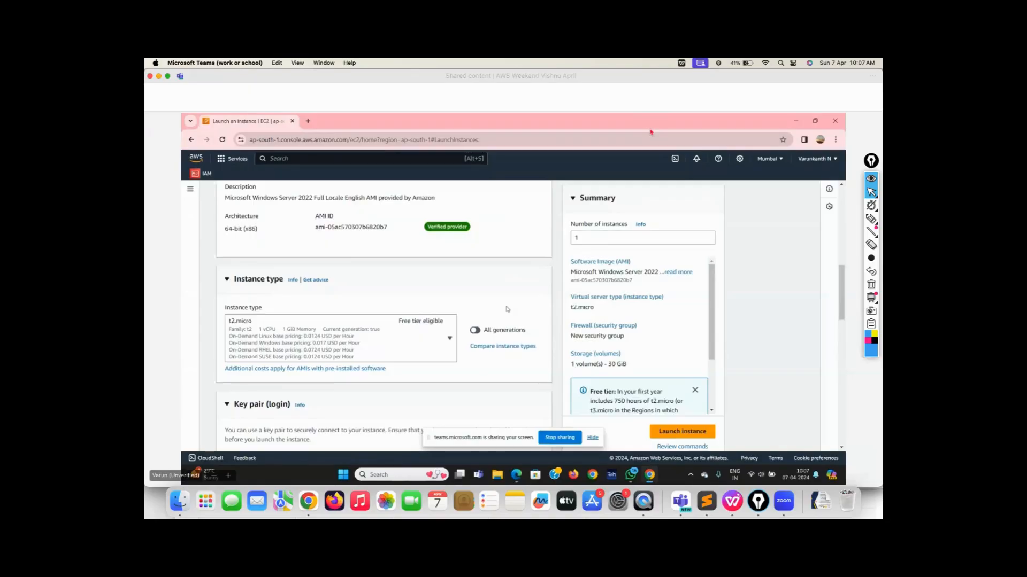
scroll(423, 367, "down", 1)
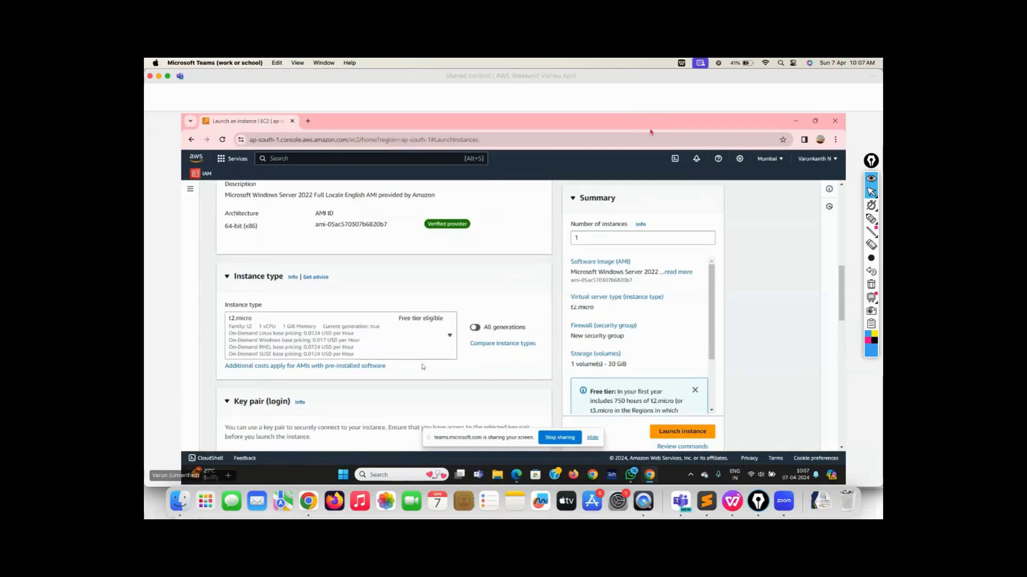
scroll(423, 367, "down", 4)
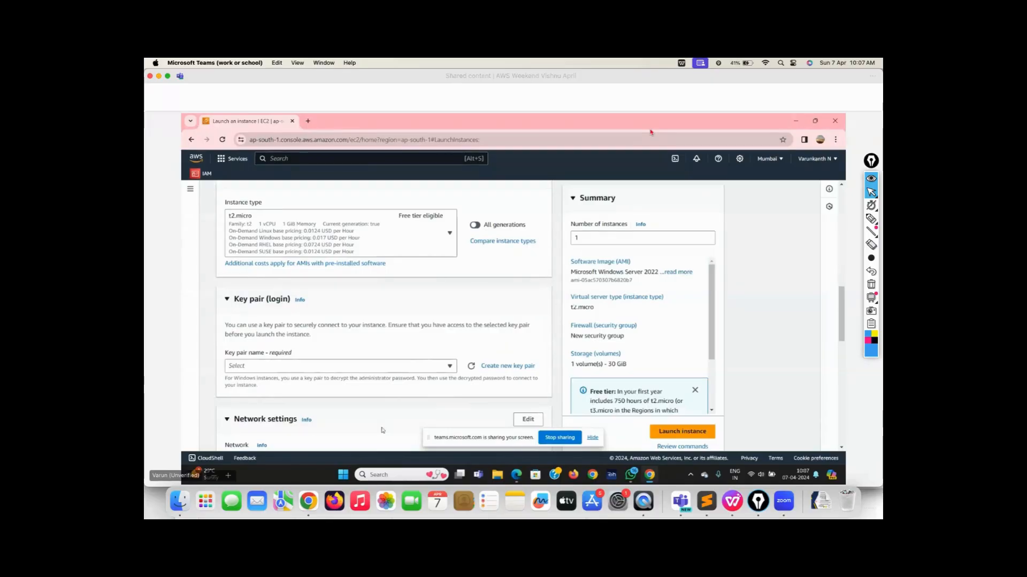
scroll(391, 405, "down", 2)
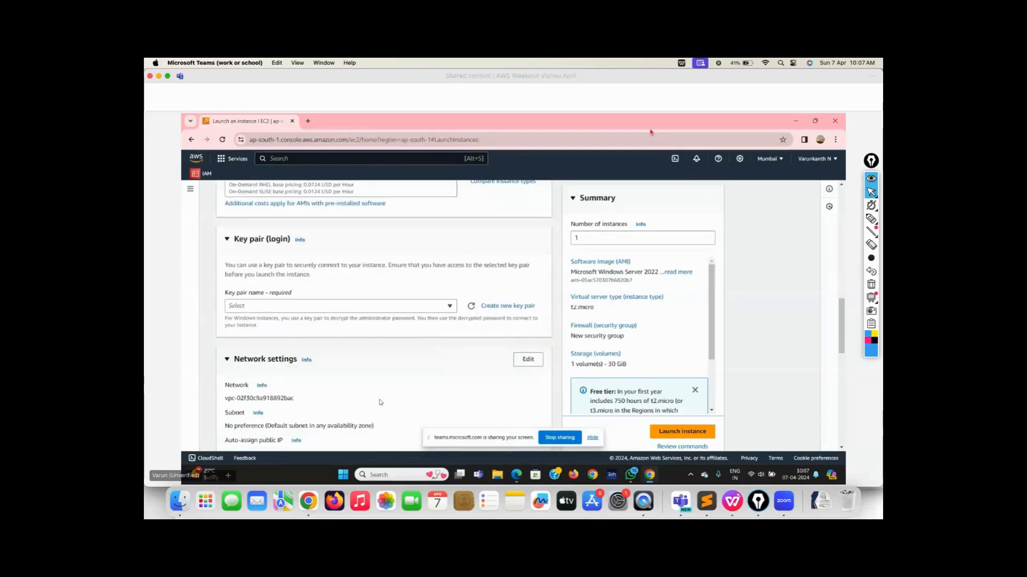
scroll(381, 405, "down", 2)
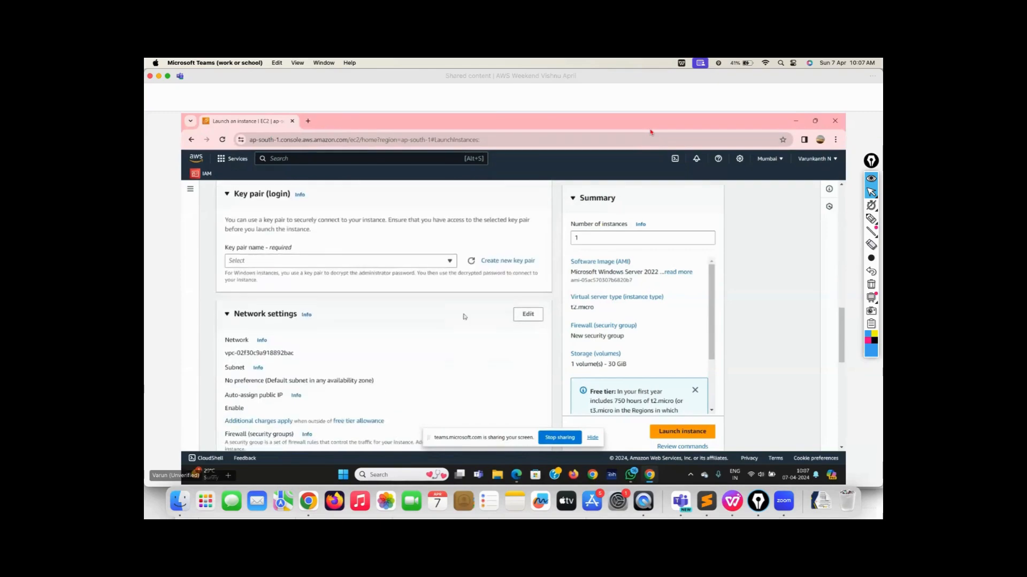
left_click(499, 262)
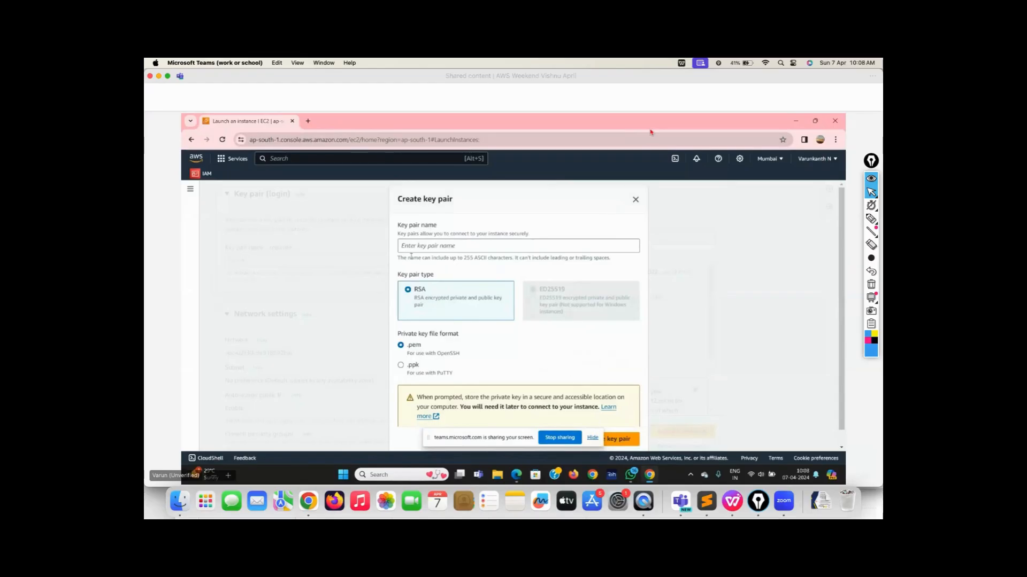
left_click(409, 248)
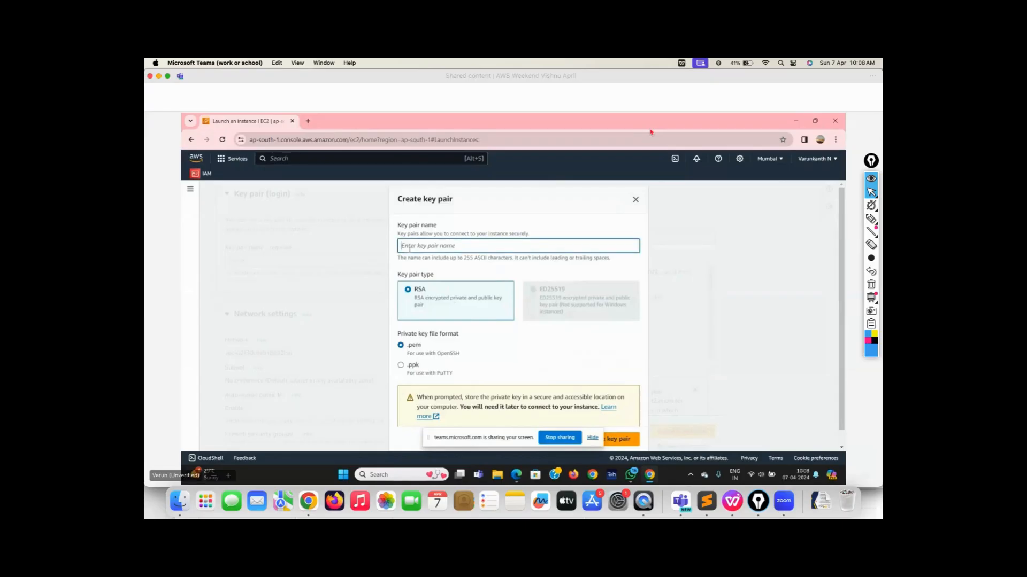
type("wi")
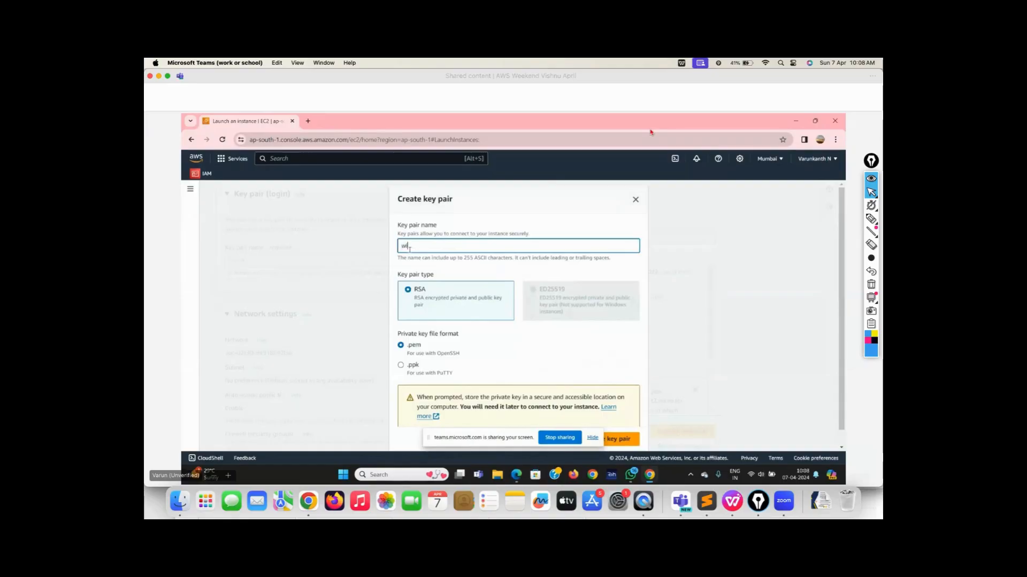
type("ndows key")
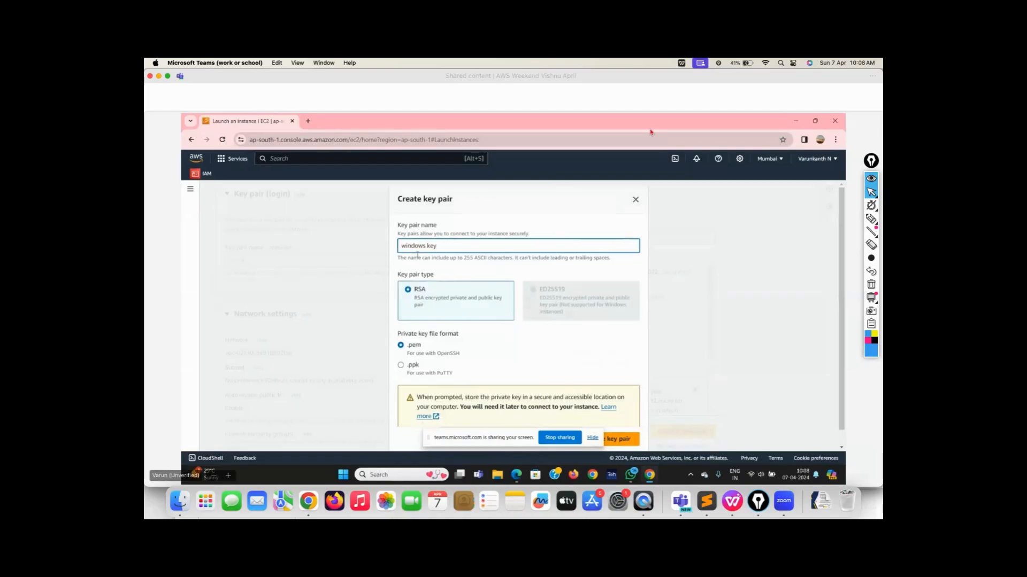
Step: Create the key pair with the RSA type and the .pem private key file format
scroll(459, 306, "down", 1)
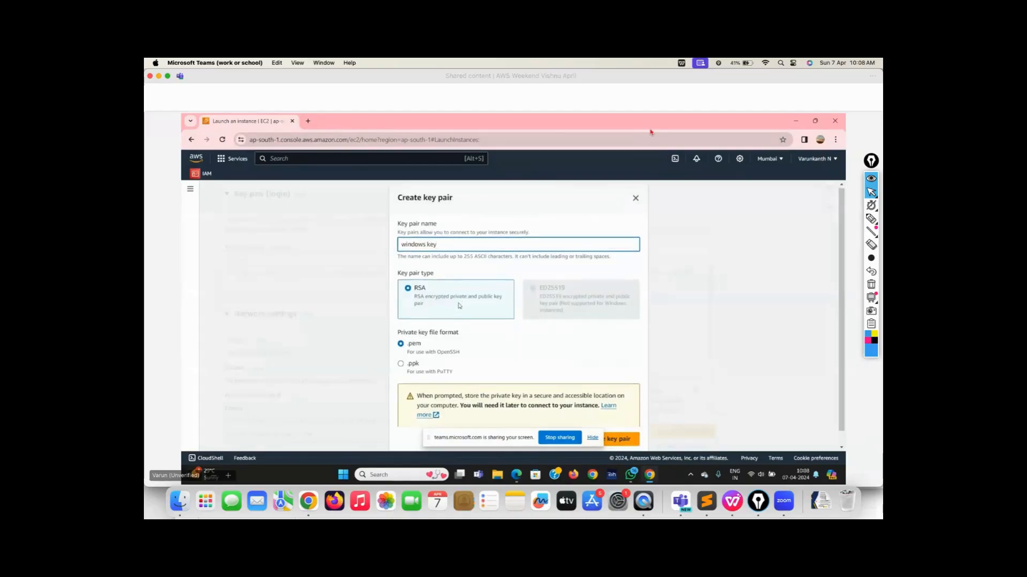
scroll(459, 306, "down", 2)
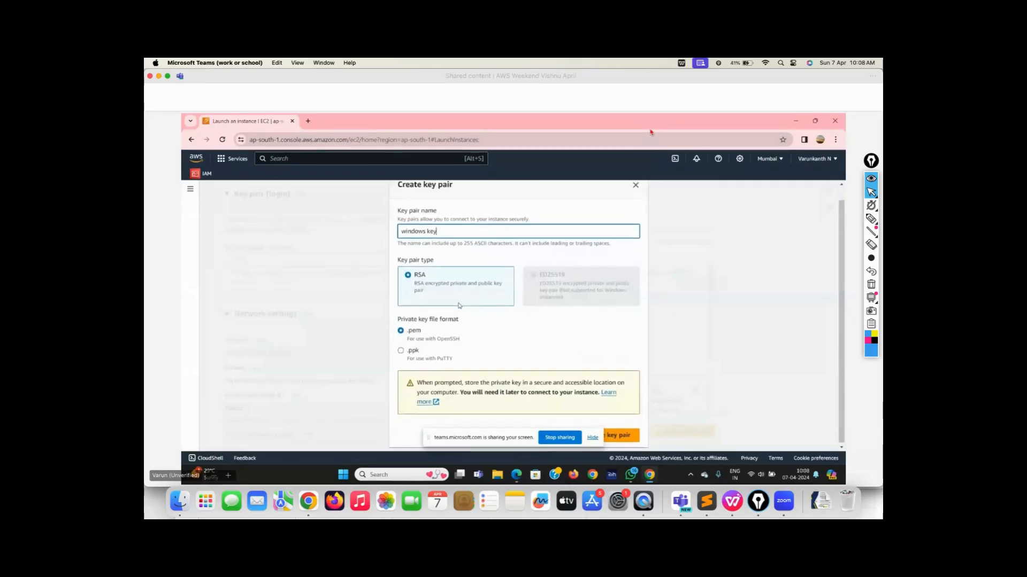
scroll(459, 306, "up", 1)
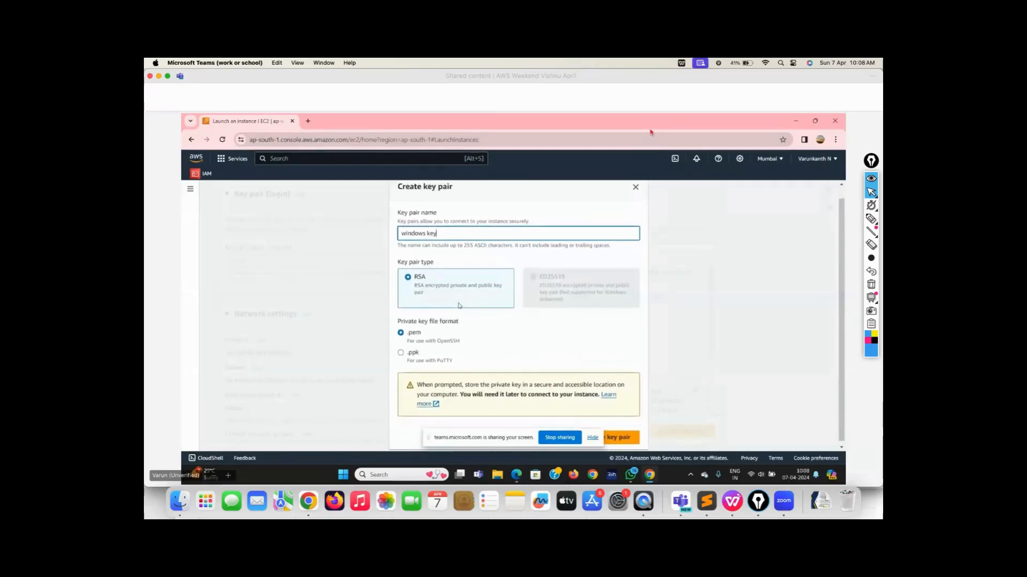
scroll(491, 327, "down", 1)
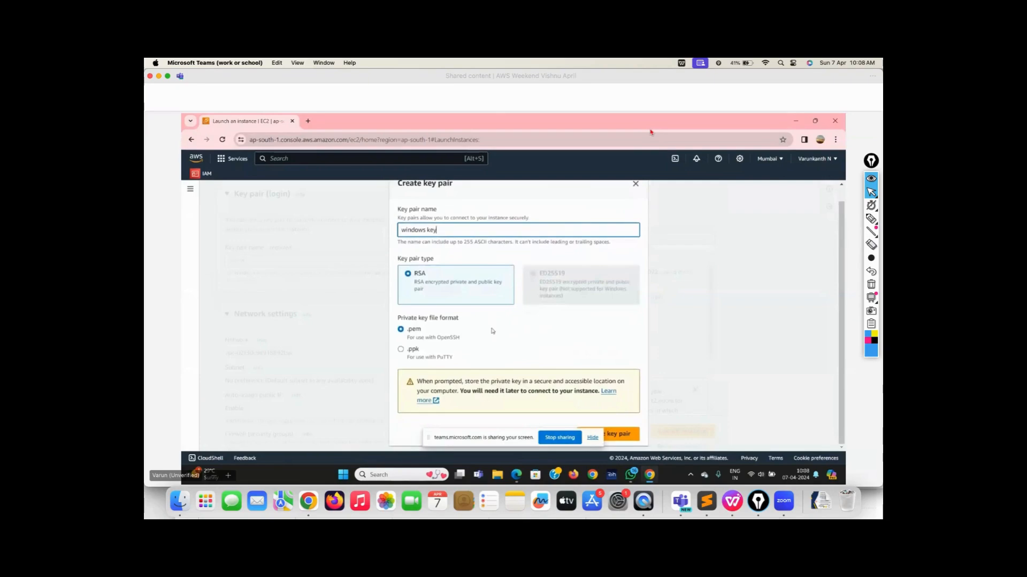
left_click(615, 434)
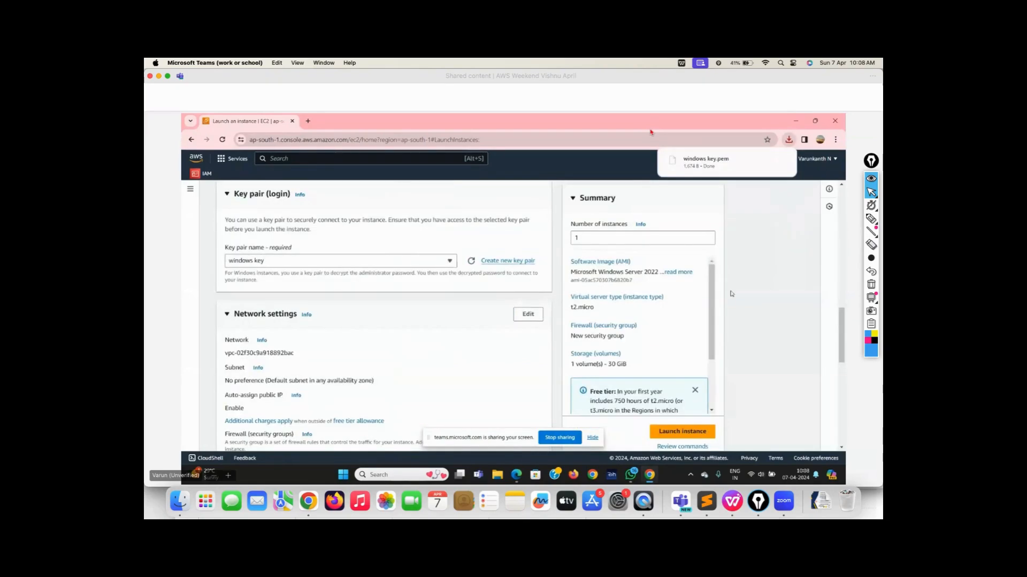
Step: Check which key pairs are available for the instance, leaving the "windows key" selection in place
mouse_move(706, 166)
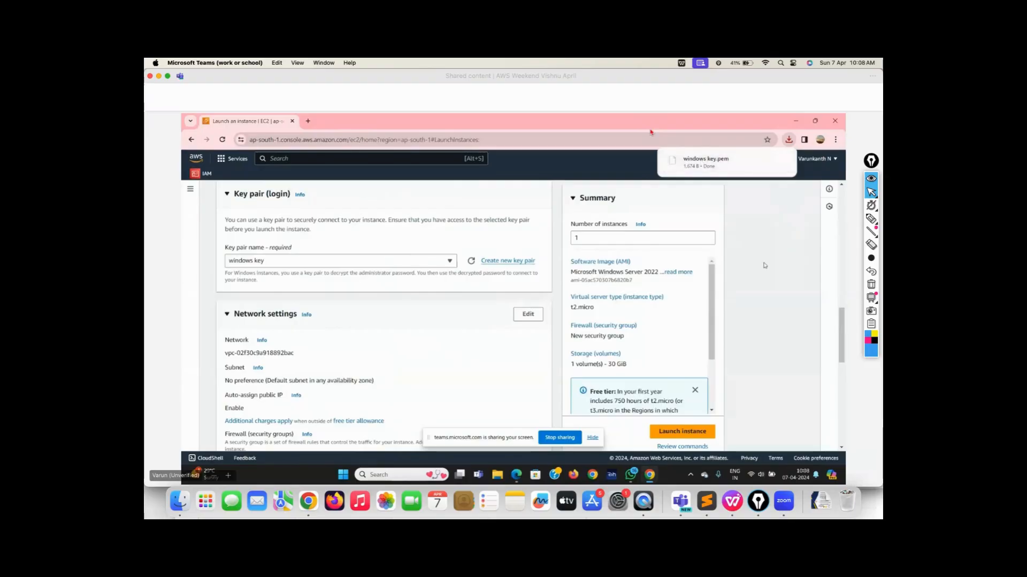
scroll(532, 331, "down", 2)
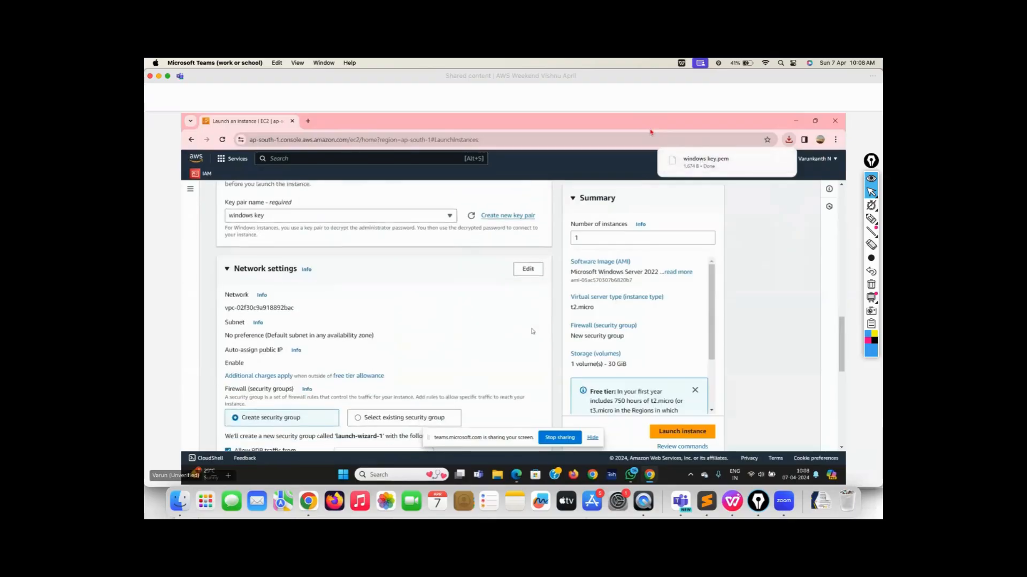
scroll(533, 331, "down", 1)
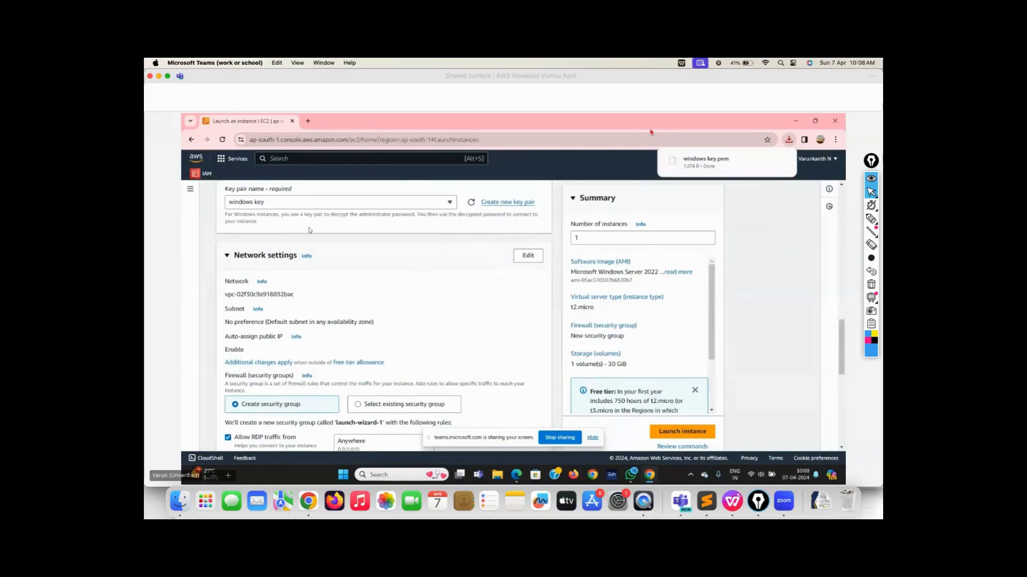
left_click(451, 204)
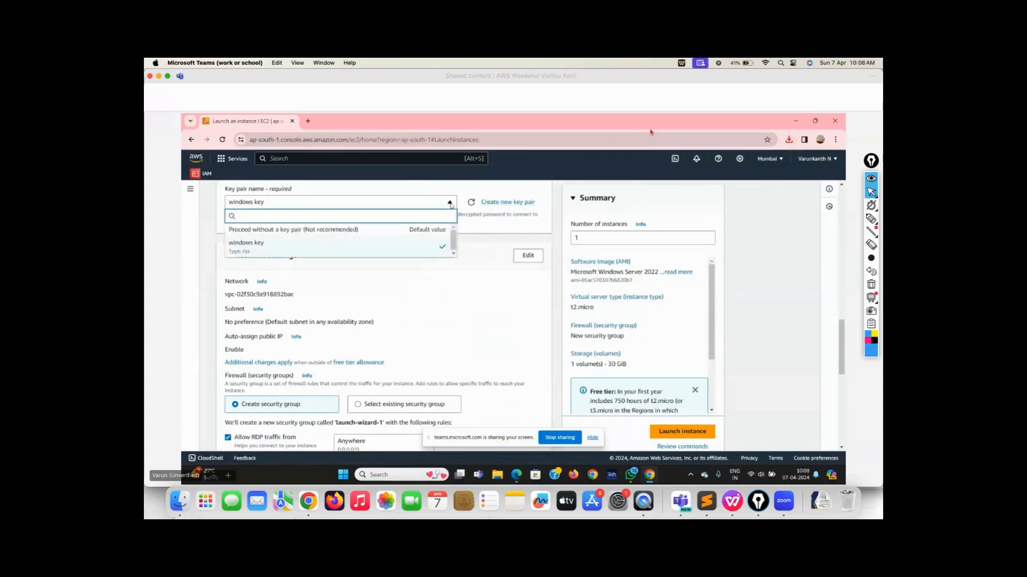
left_click(411, 277)
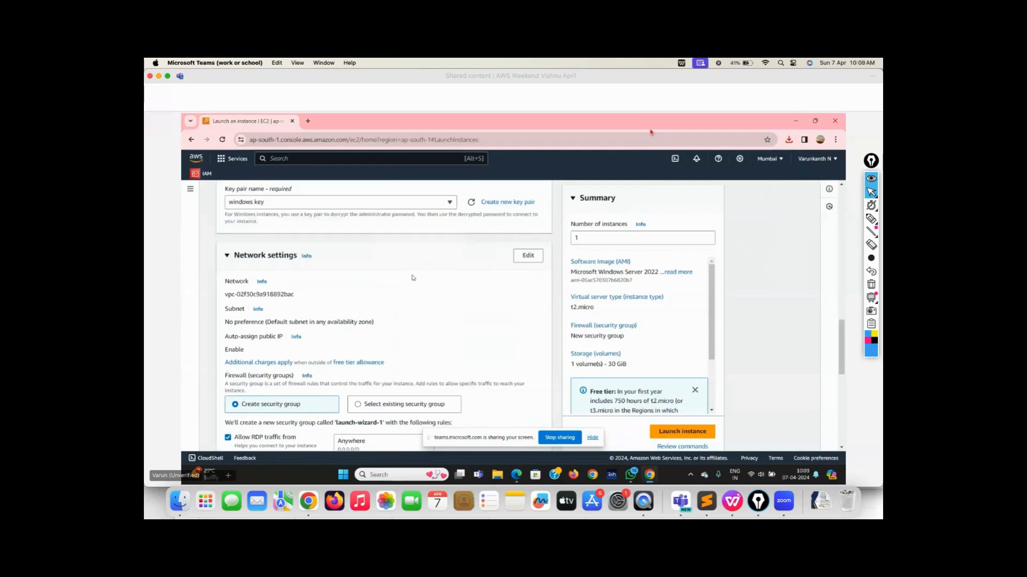
Step: Allow HTTPS and HTTP traffic from the internet in the instance's new security group
scroll(367, 300, "down", 1)
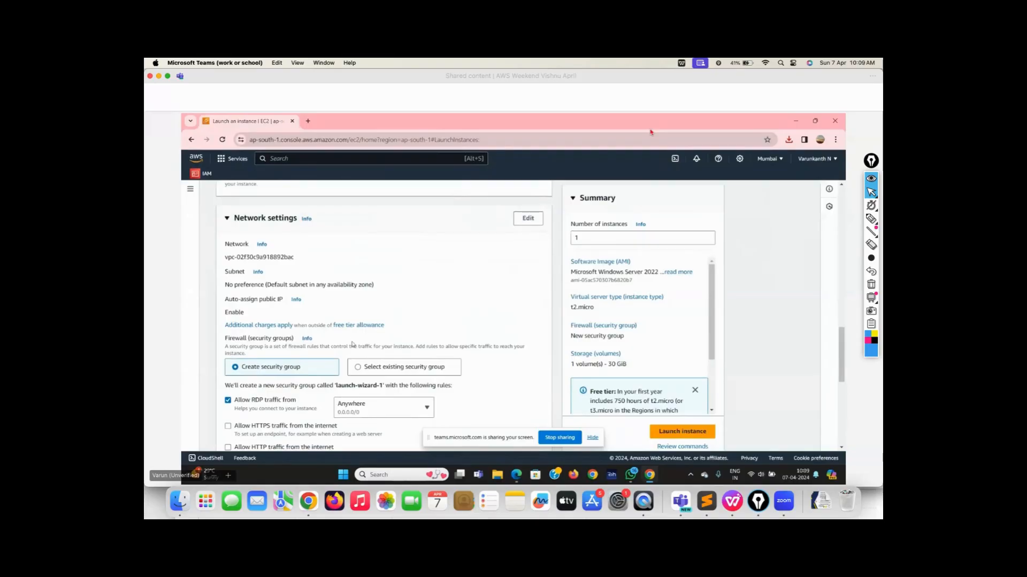
scroll(367, 323, "down", 3)
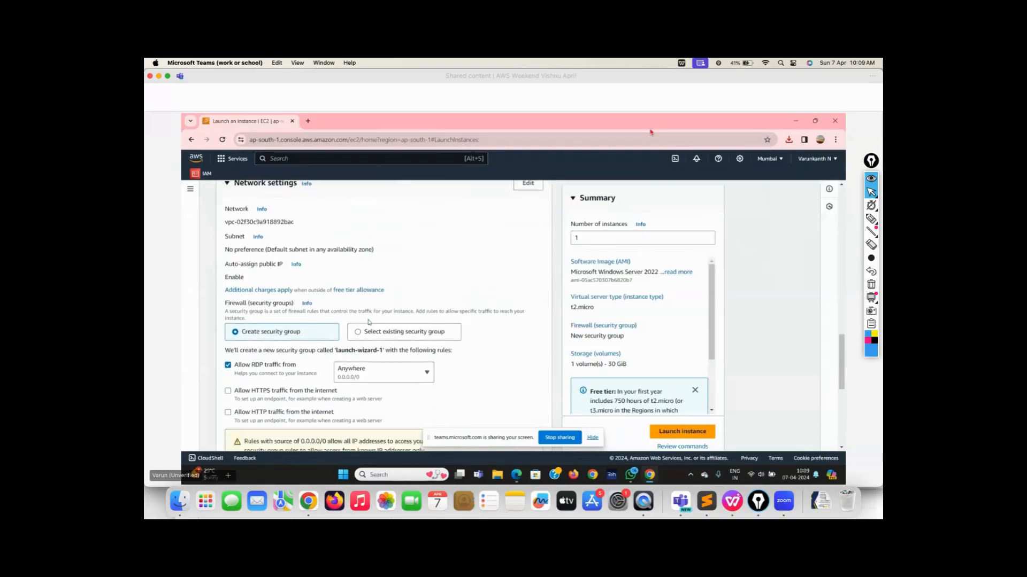
scroll(369, 323, "down", 2)
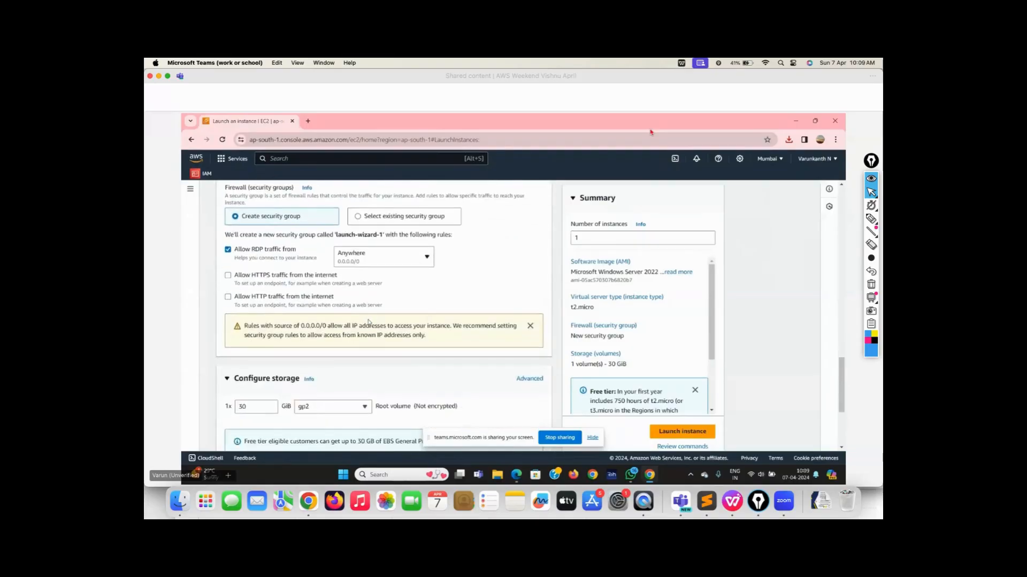
left_click(228, 275)
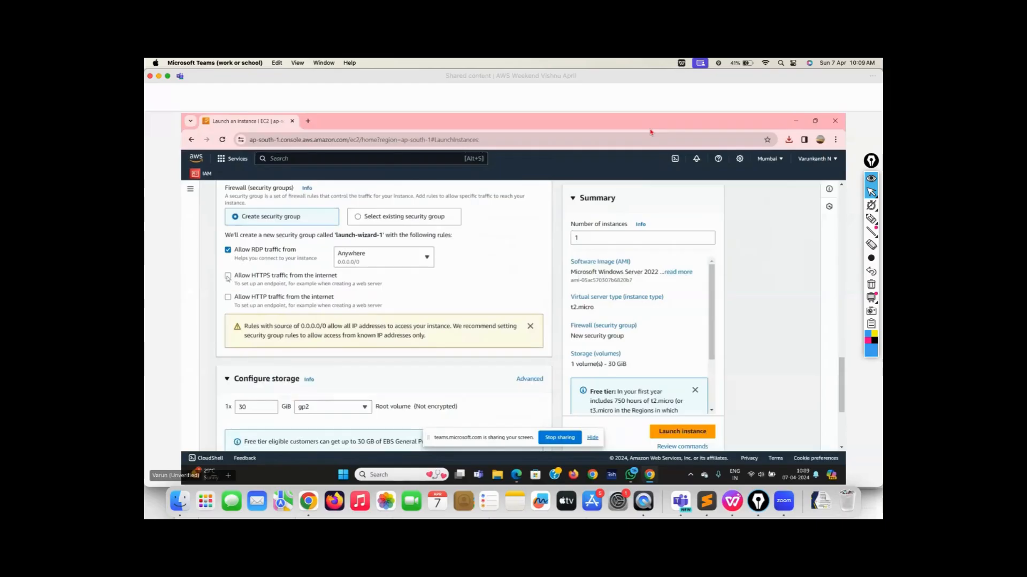
left_click(227, 297)
scroll(418, 357, "down", 2)
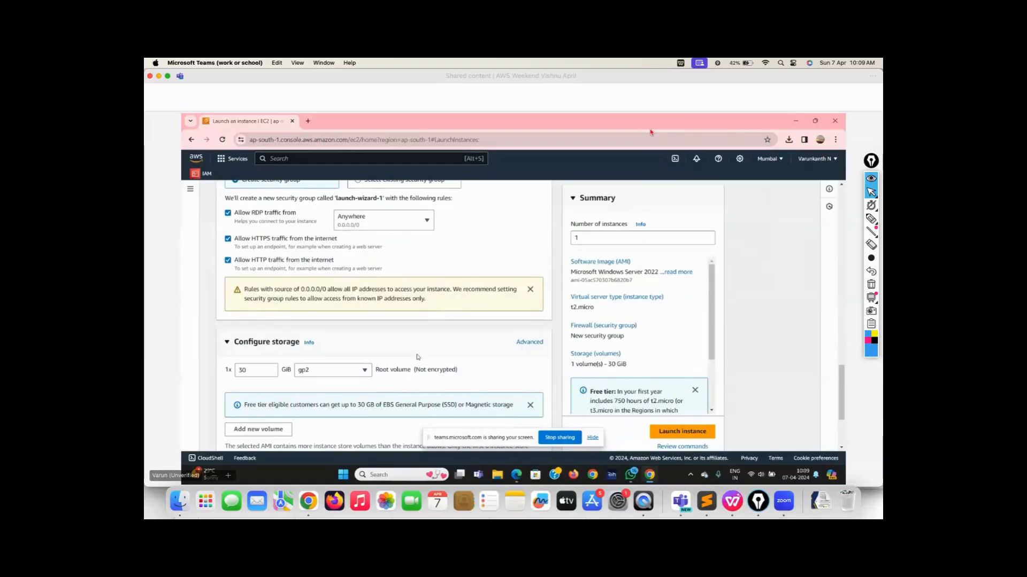
Step: Keep the 30 GiB gp2 root volume in the storage configuration and launch the instance
scroll(418, 357, "down", 1)
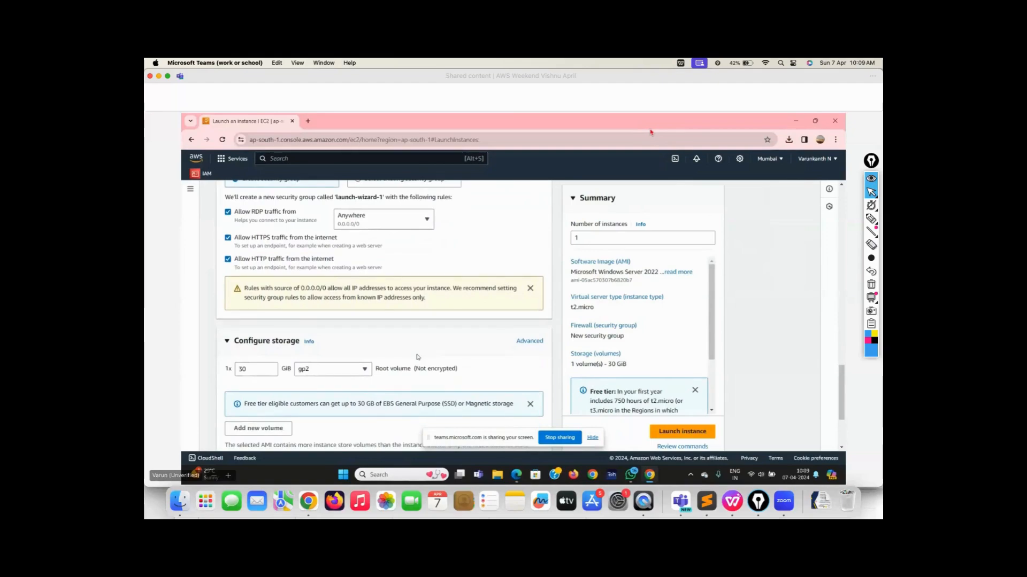
scroll(418, 357, "down", 5)
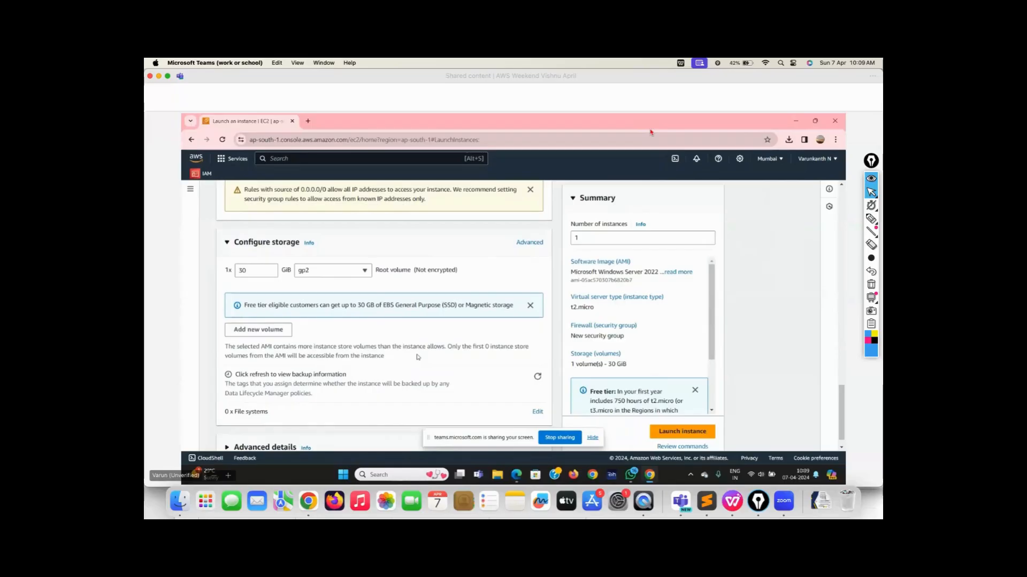
scroll(397, 339, "down", 1)
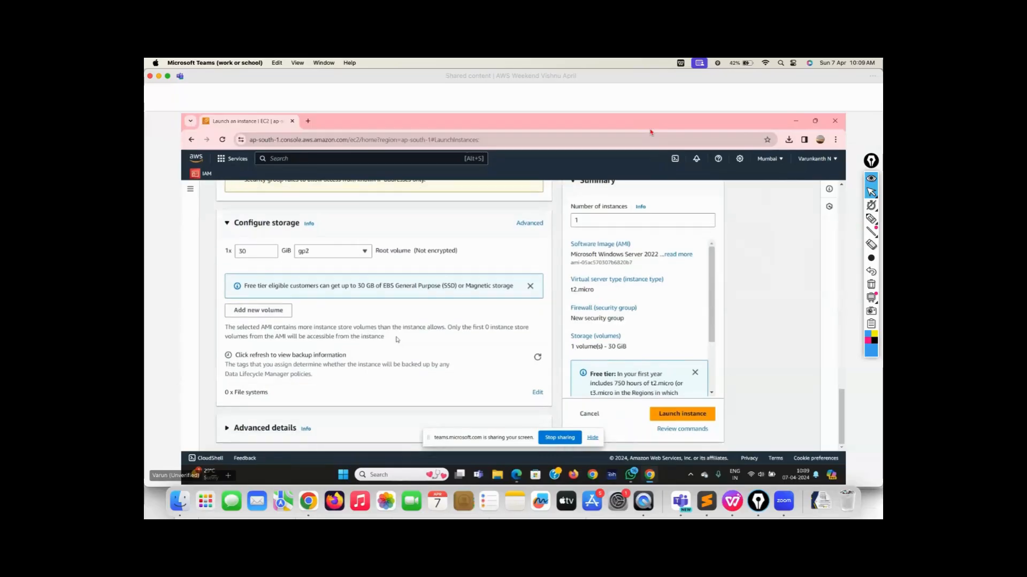
left_click(594, 438)
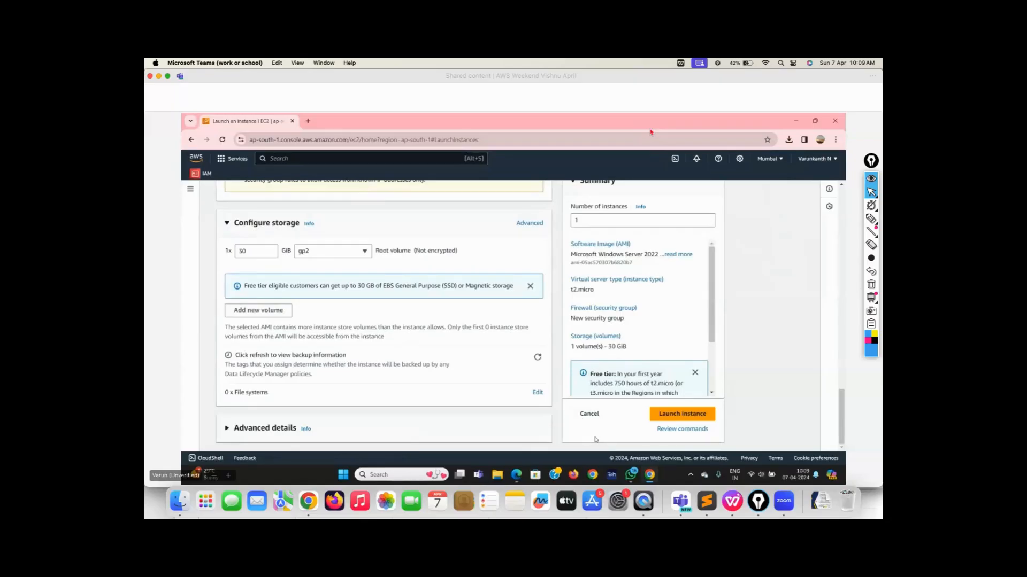
left_click(678, 415)
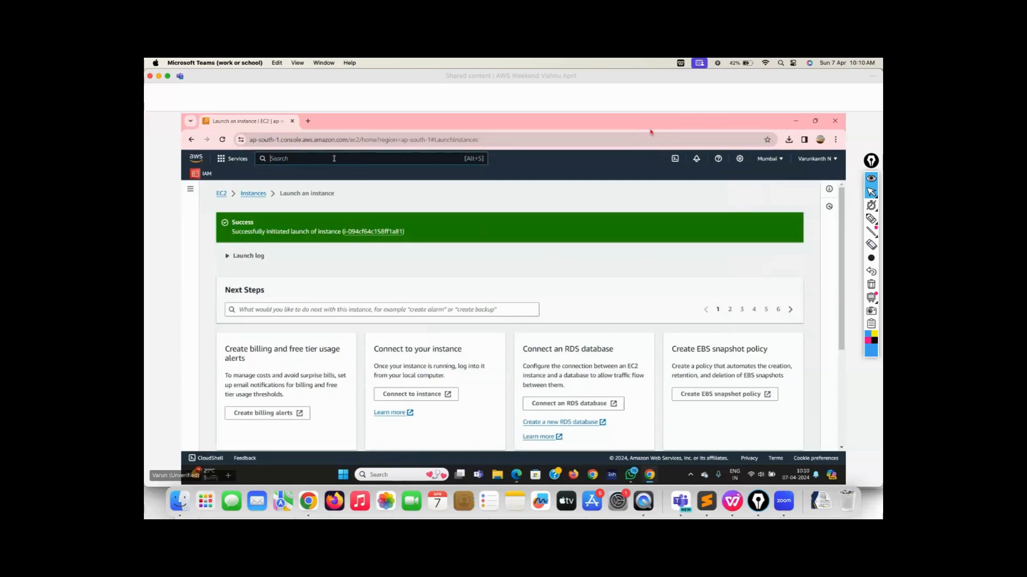
type("re")
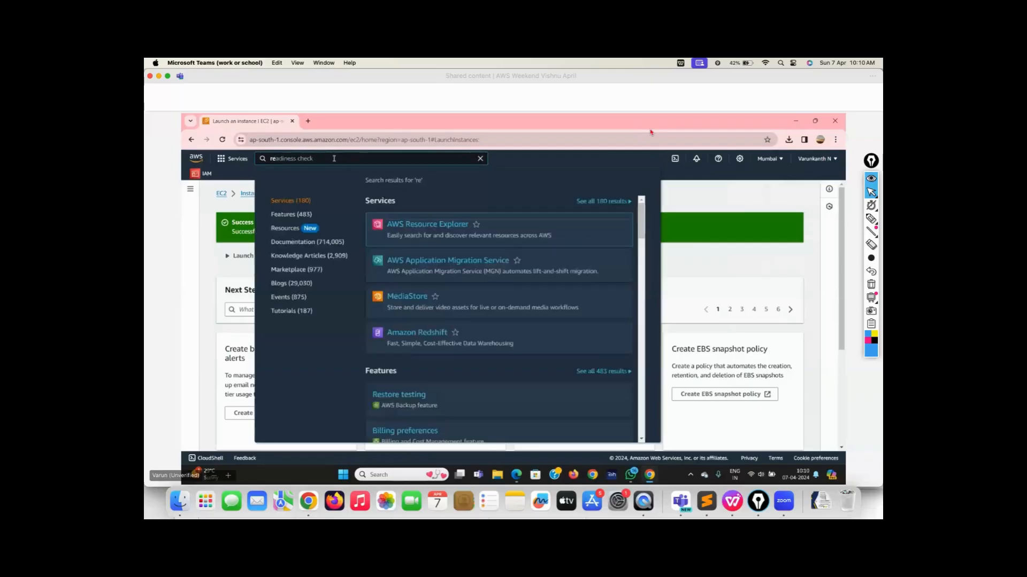
key("BackSpace")
key("BackSpace")
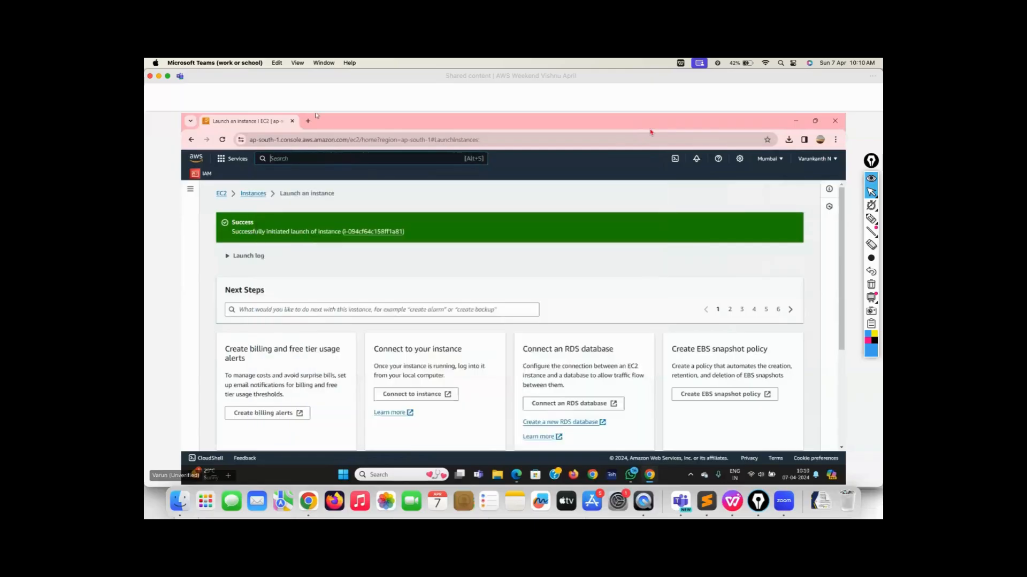
Step: Search Google in a new browser tab for "remote desktop microsoft download"
left_click(308, 120)
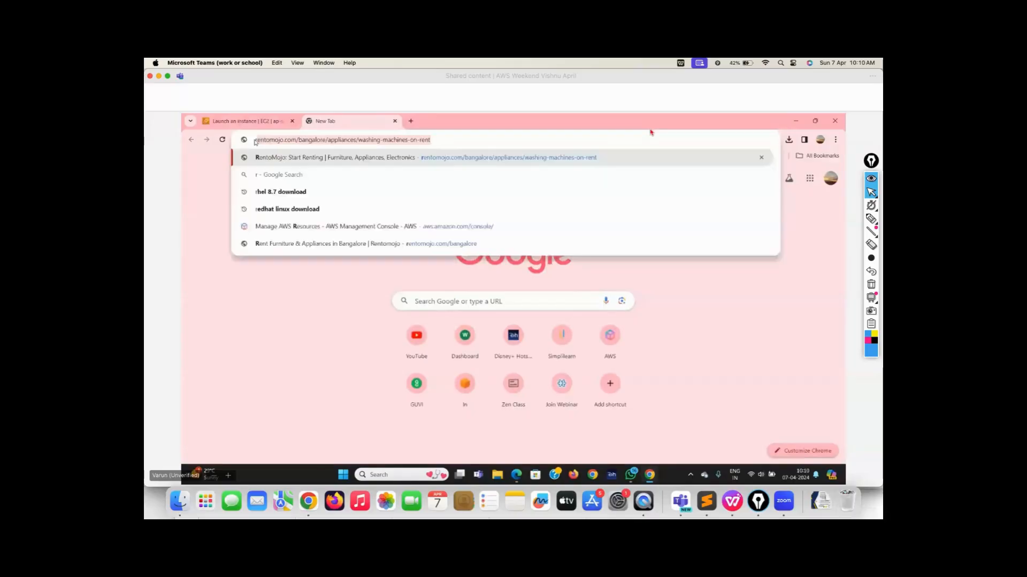
type("remote ")
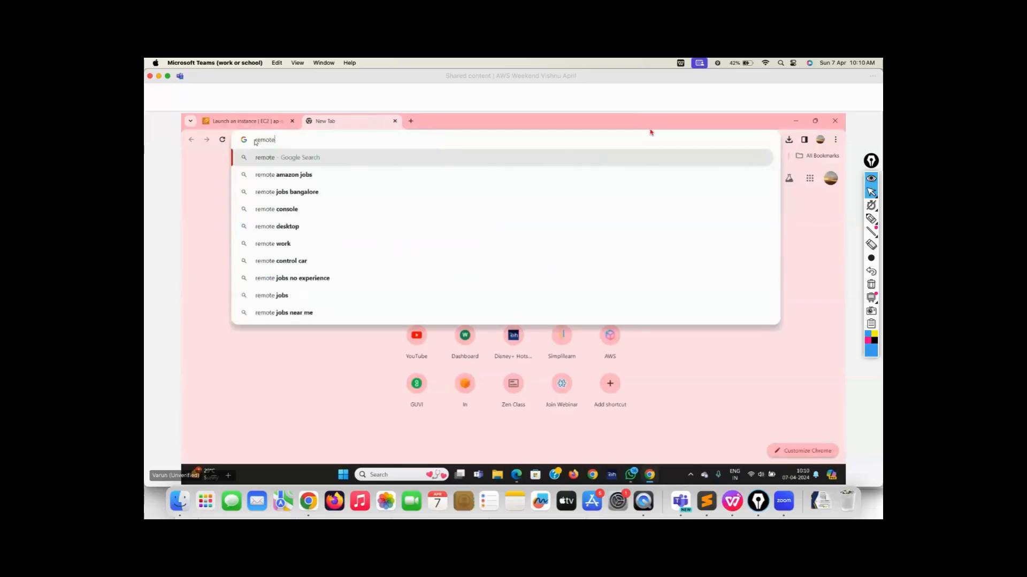
type("des")
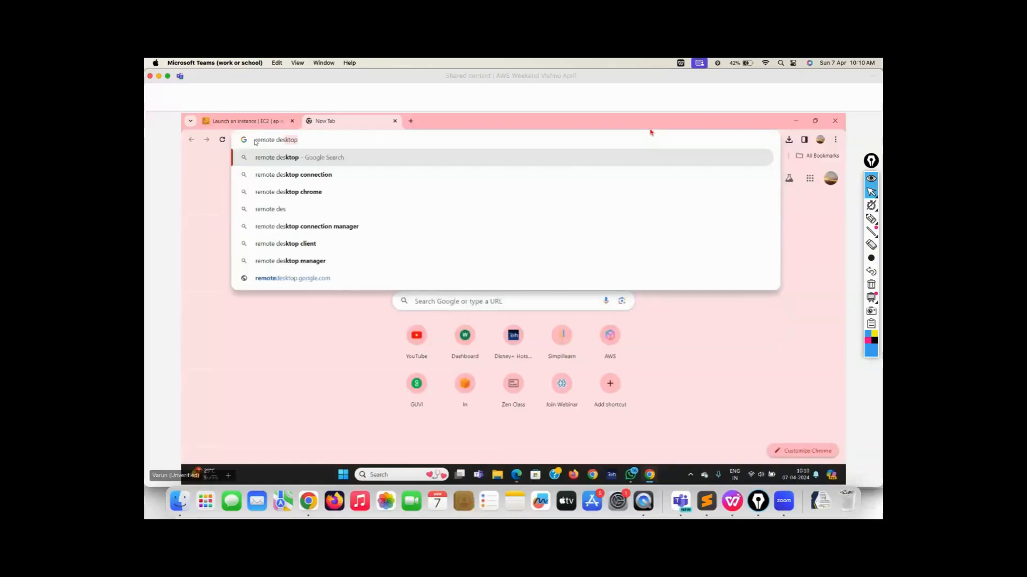
type("ktop")
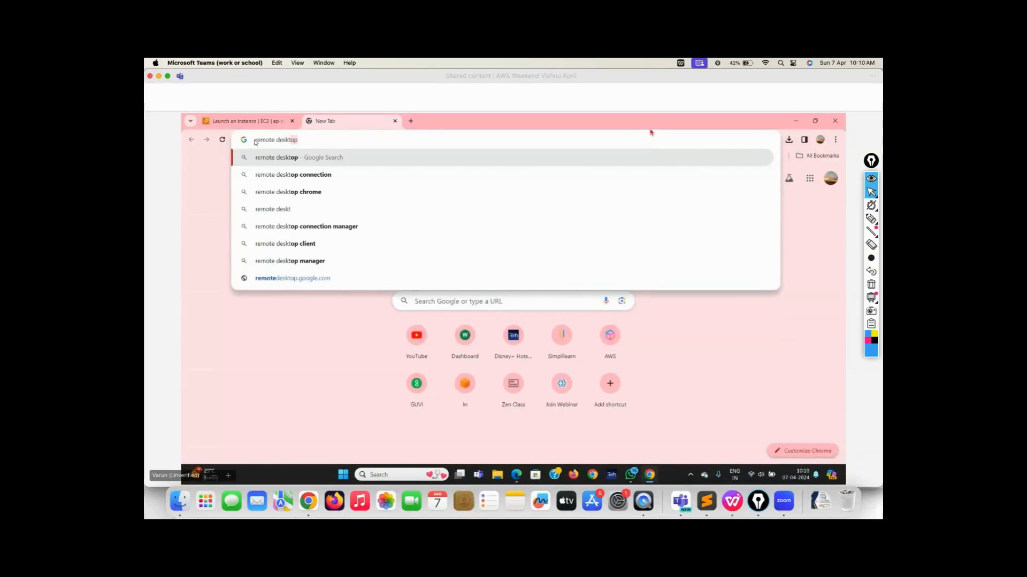
type(" micro")
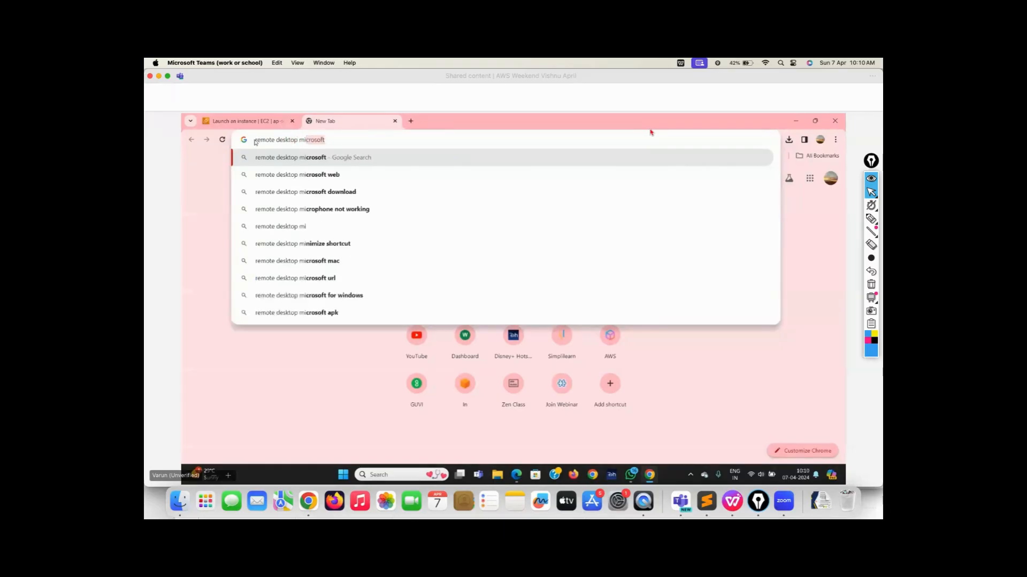
type("soft")
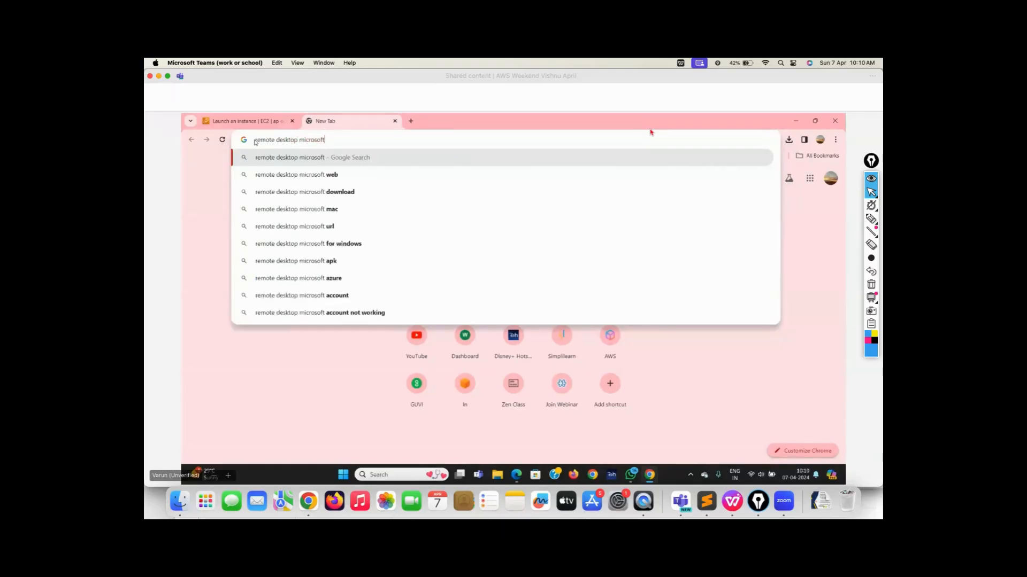
left_click(255, 193)
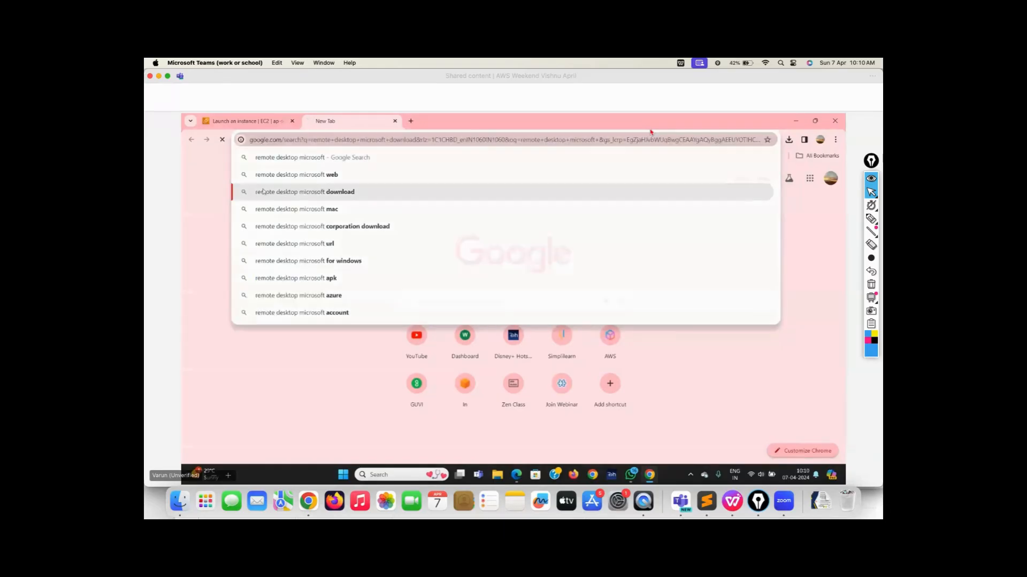
Step: Look through the search results and open the uptodown page for Microsoft Remote Desktop for Windows
scroll(340, 283, "down", 10)
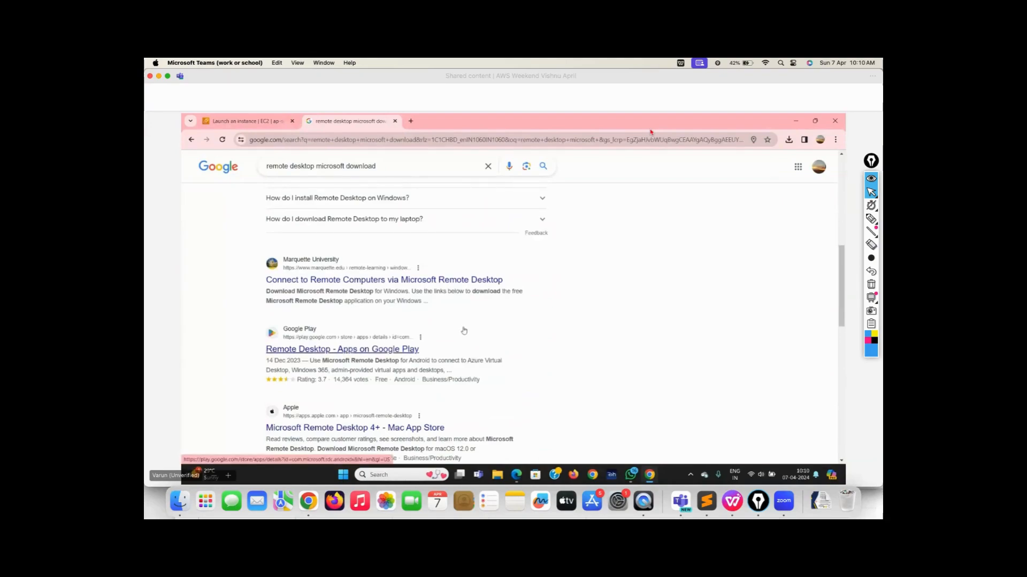
scroll(500, 342, "down", 2)
scroll(501, 342, "down", 3)
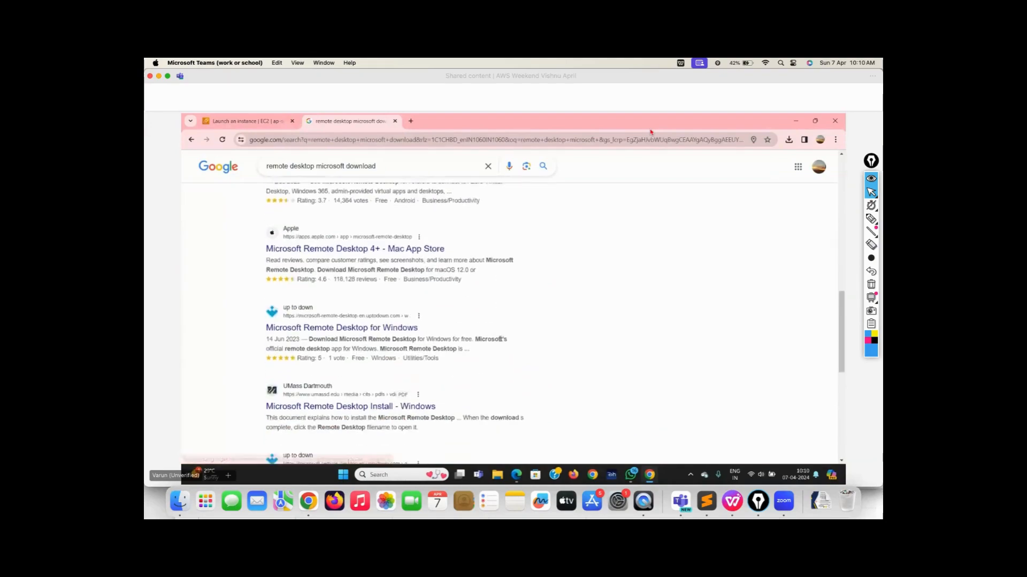
scroll(501, 342, "up", 7)
scroll(501, 341, "up", 5)
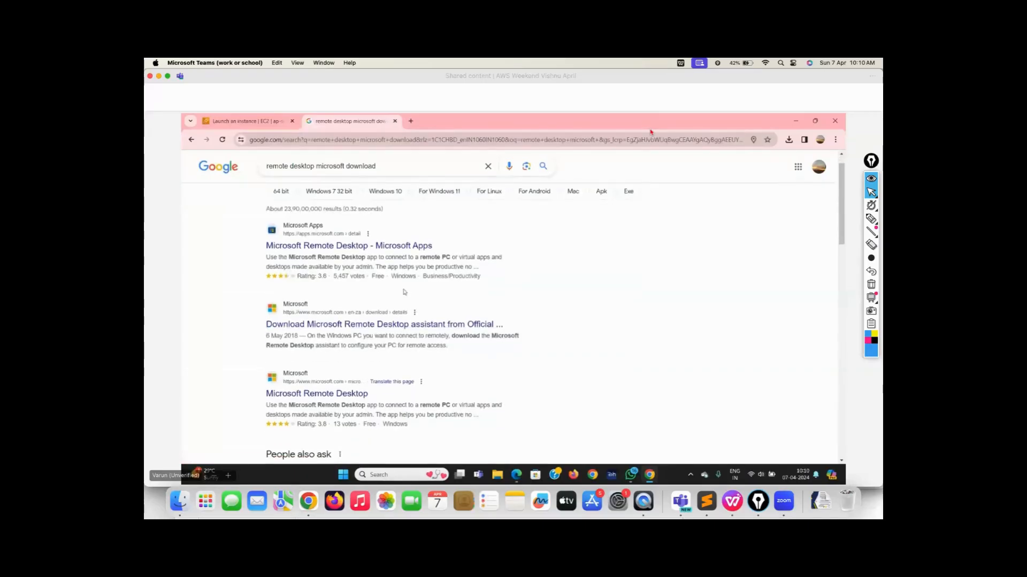
scroll(430, 331, "down", 3)
scroll(440, 344, "down", 6)
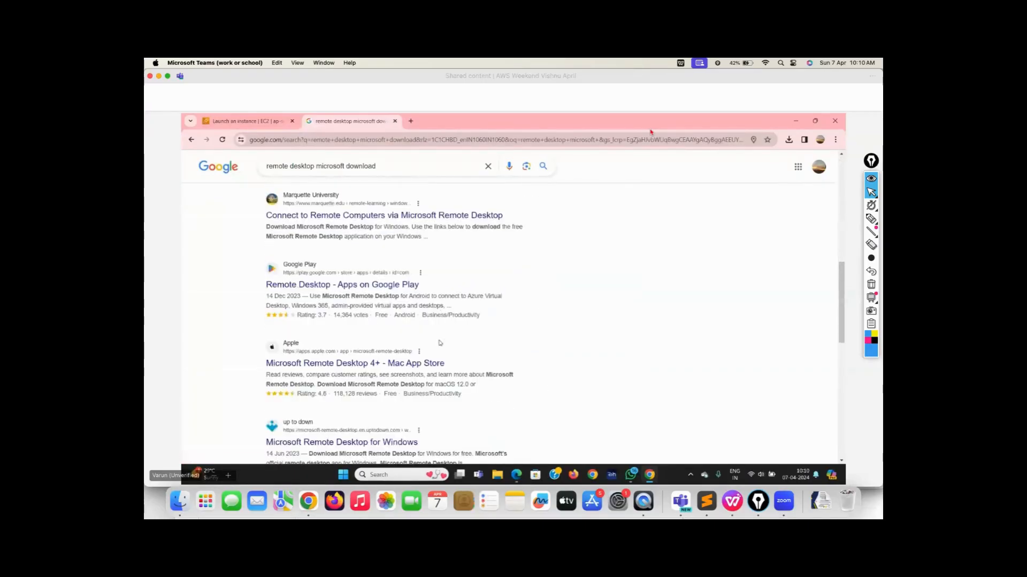
scroll(440, 343, "down", 1)
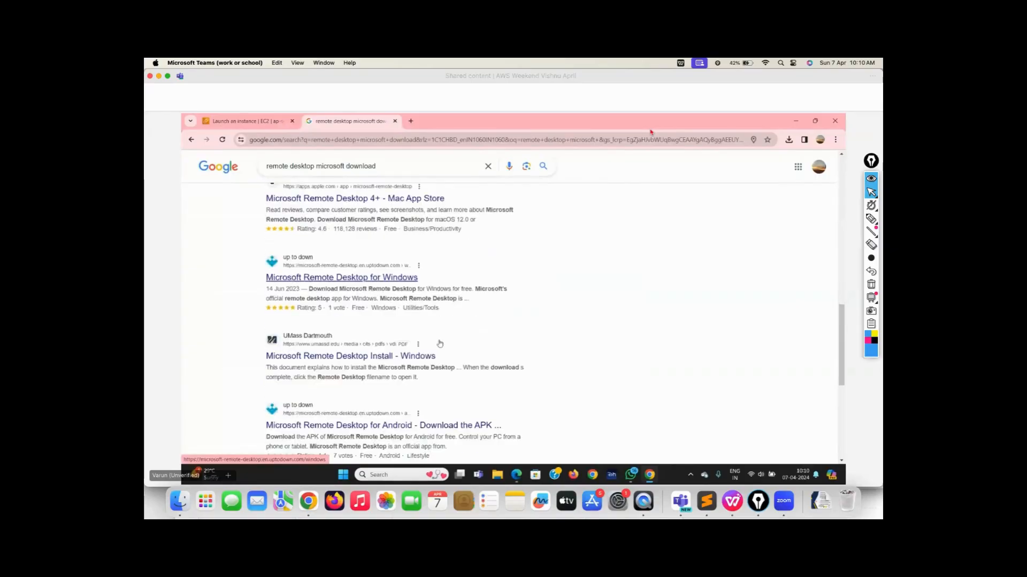
scroll(440, 344, "up", 1)
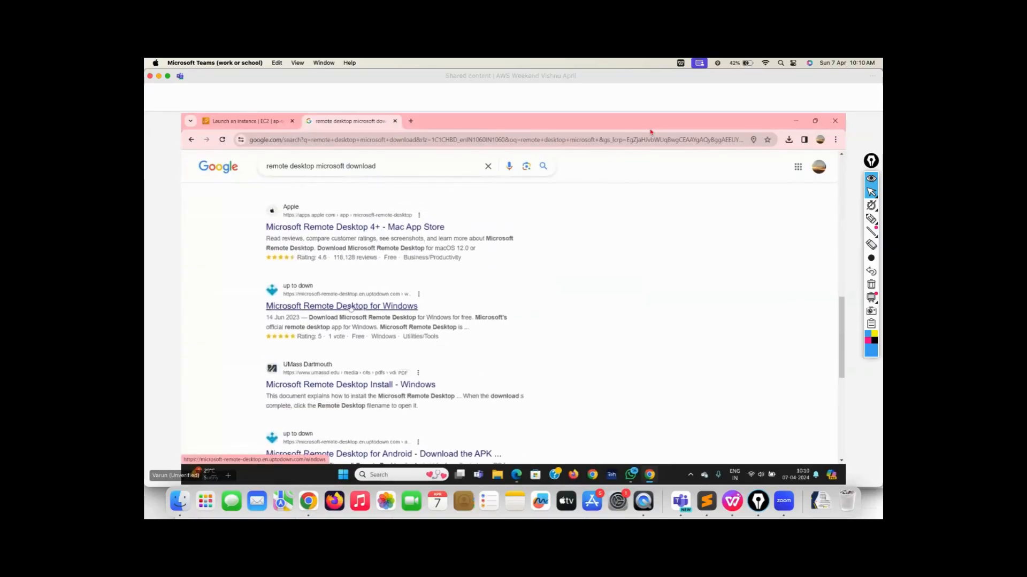
left_click(298, 308)
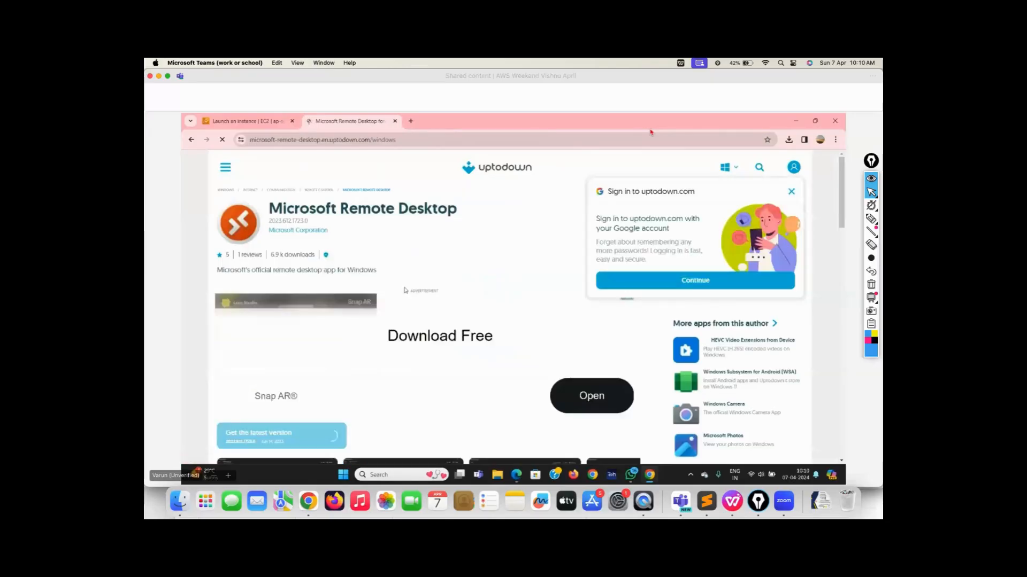
Step: Download the latest version of Microsoft Remote Desktop, dismissing the advertisement, and return to the EC2 launch page
scroll(405, 357, "down", 1)
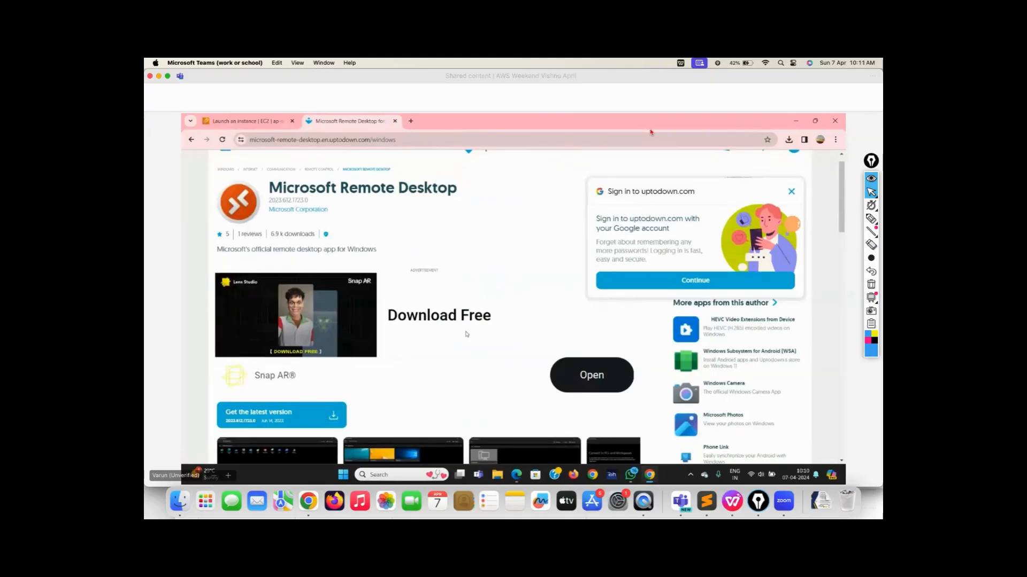
left_click(326, 422)
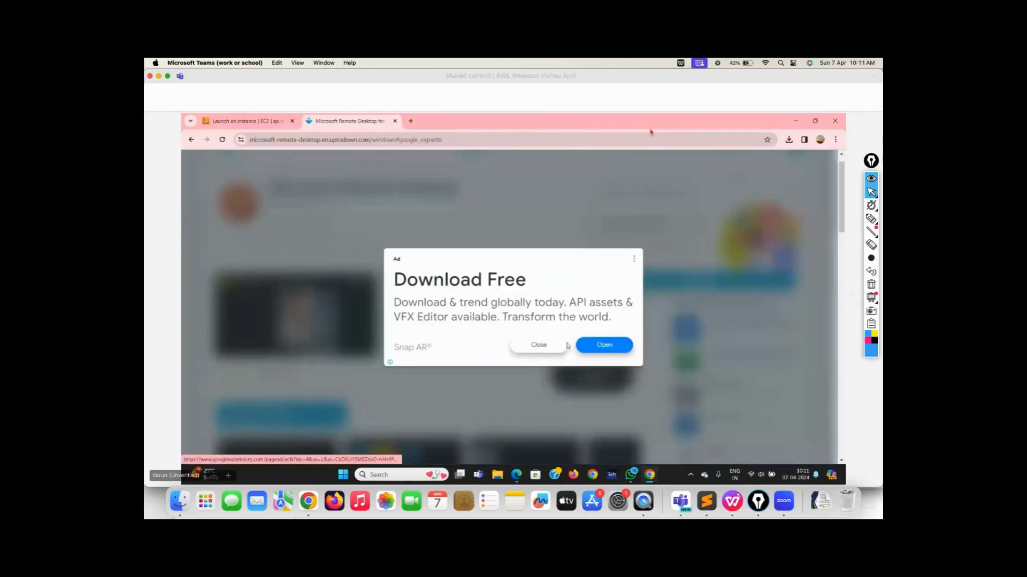
left_click(546, 353)
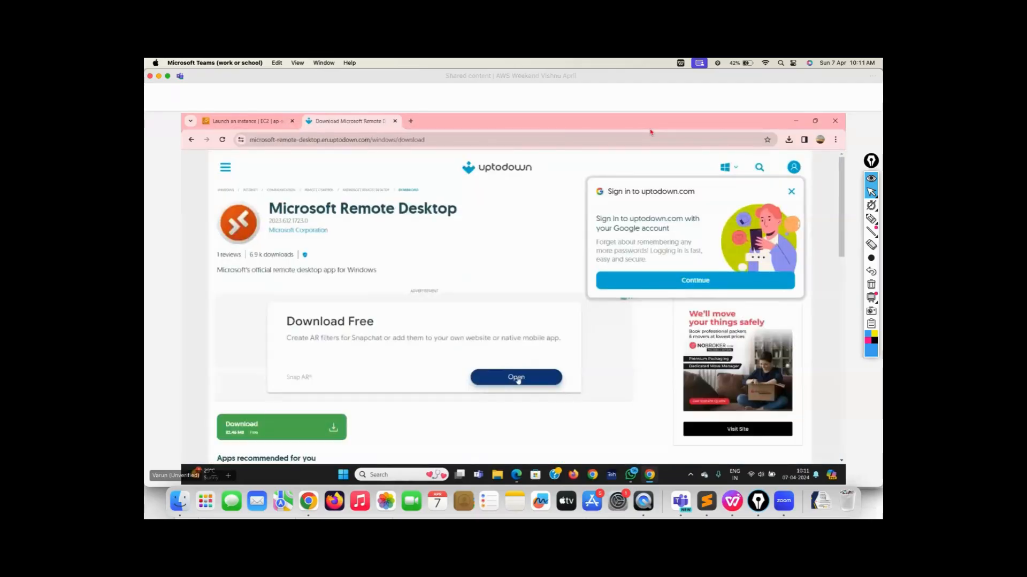
left_click(283, 428)
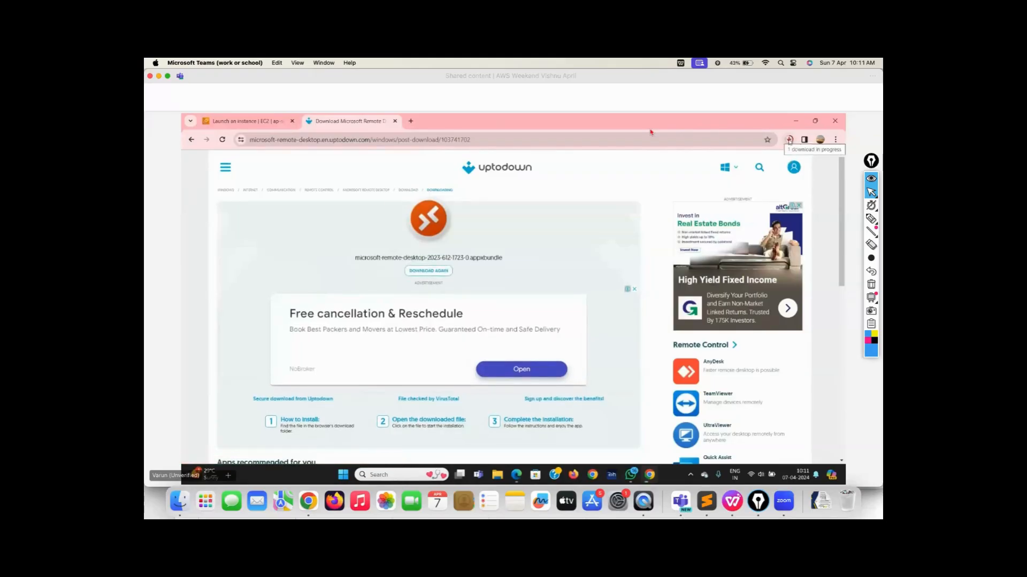
left_click(251, 115)
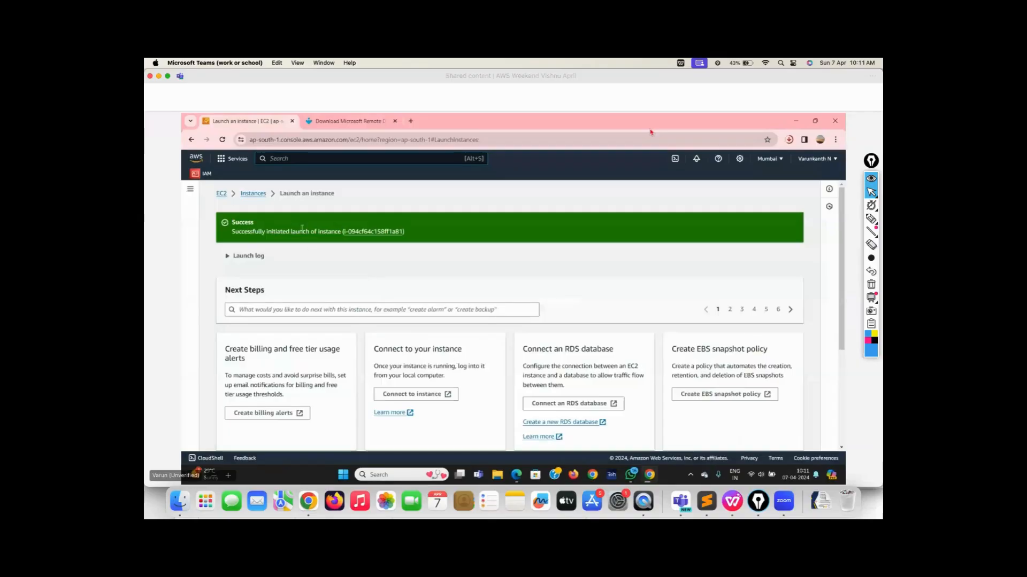
left_click(280, 159)
type("bLUE")
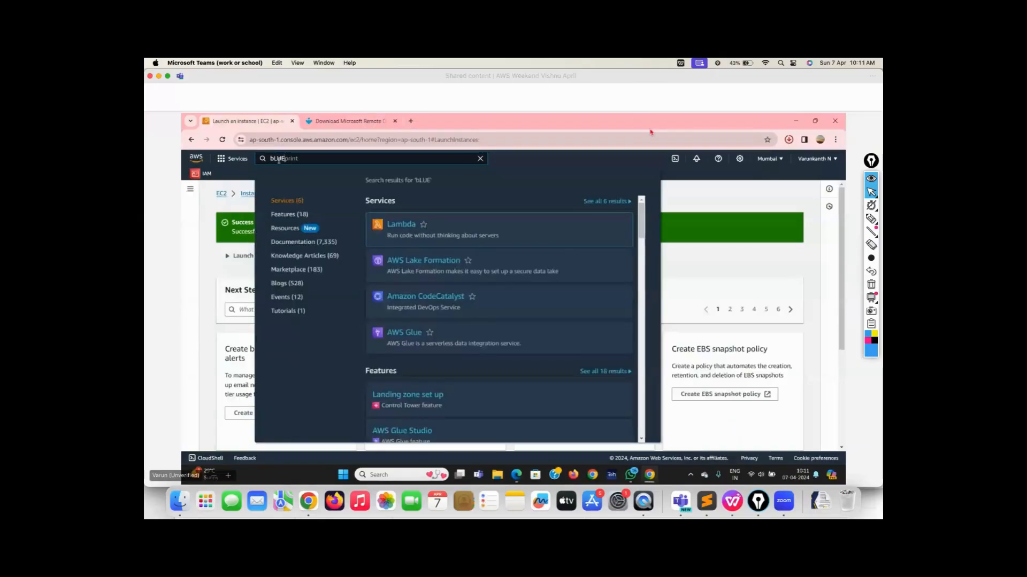
key("BackSpace")
key("BackSpace")
key("BackSpace")
key("BackSpace")
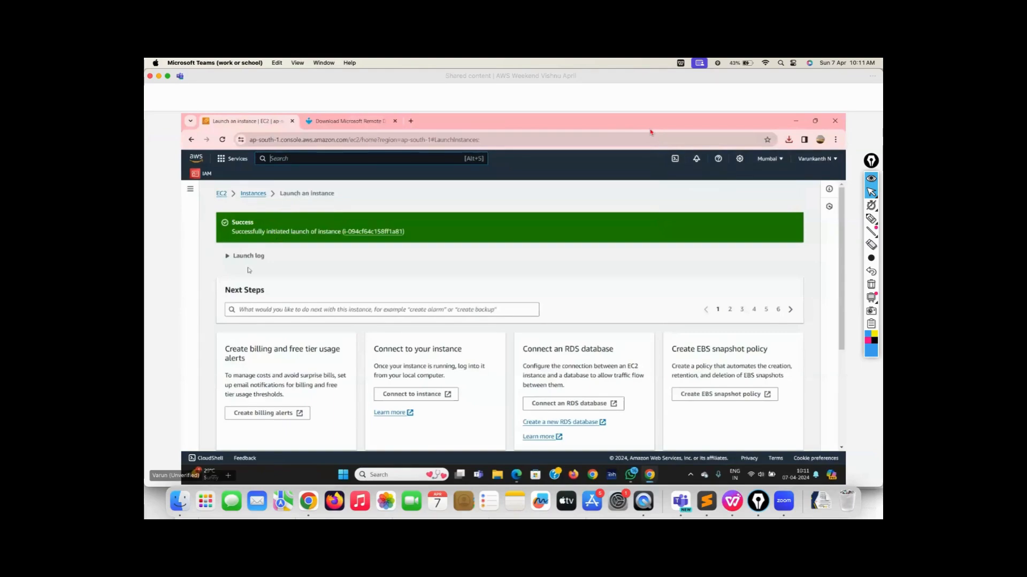
Step: Open the EC2 instances list and select the "windows AMI" instance to show its details
left_click(260, 195)
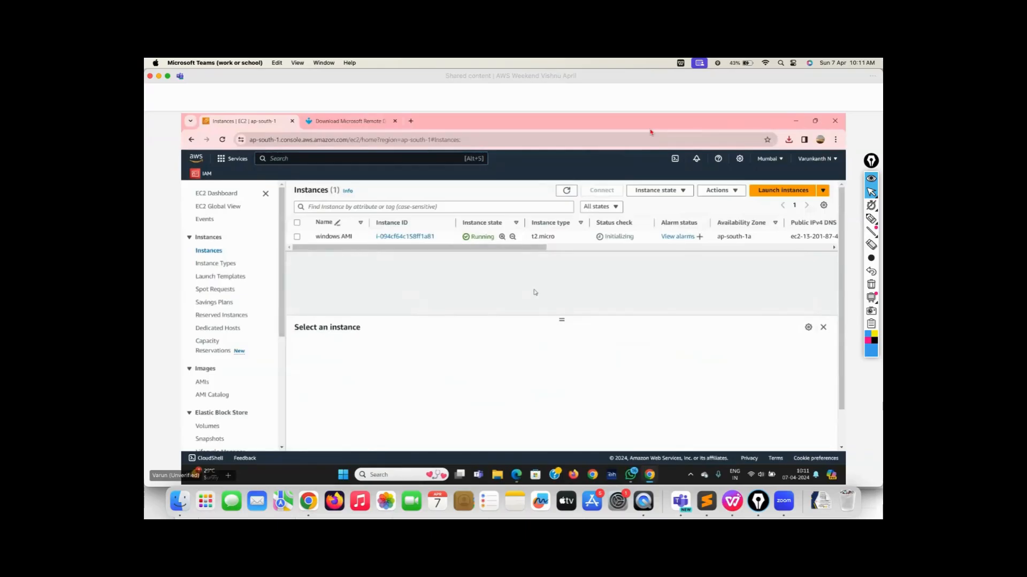
left_click(297, 237)
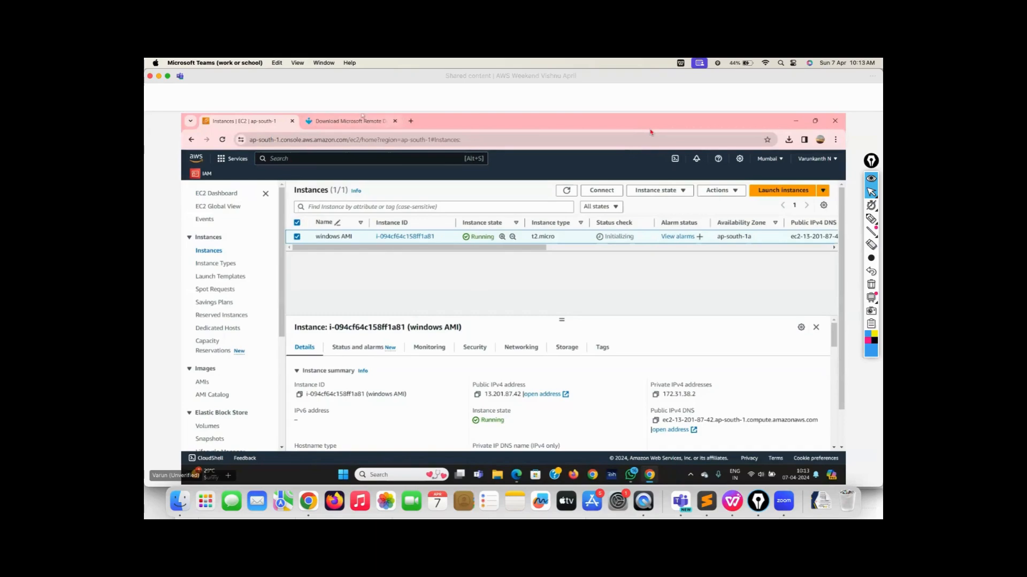
Step: Open the downloaded Microsoft Remote Desktop package and install it, keeping "Launch when ready" enabled
mouse_move(362, 116)
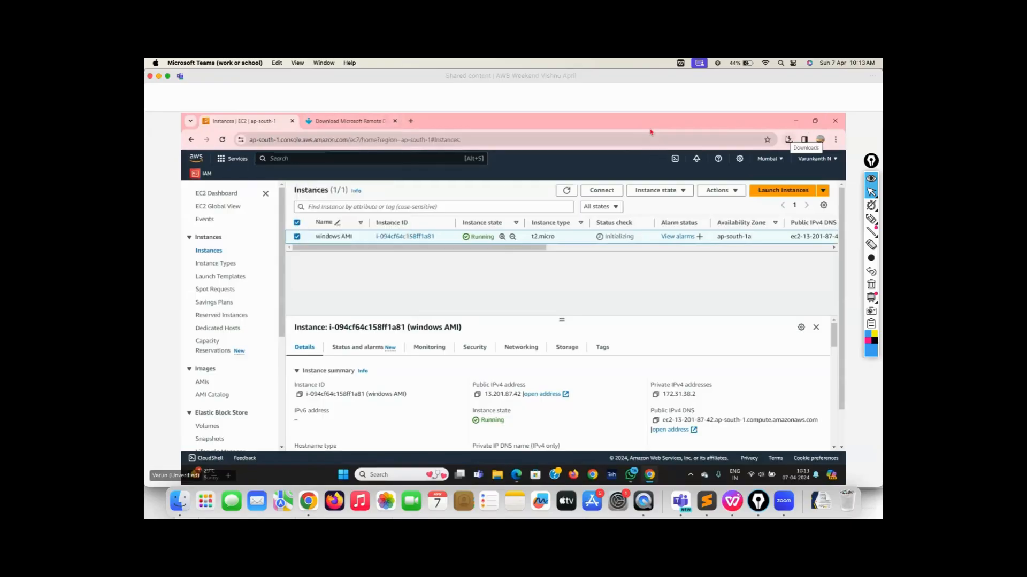
left_click(788, 140)
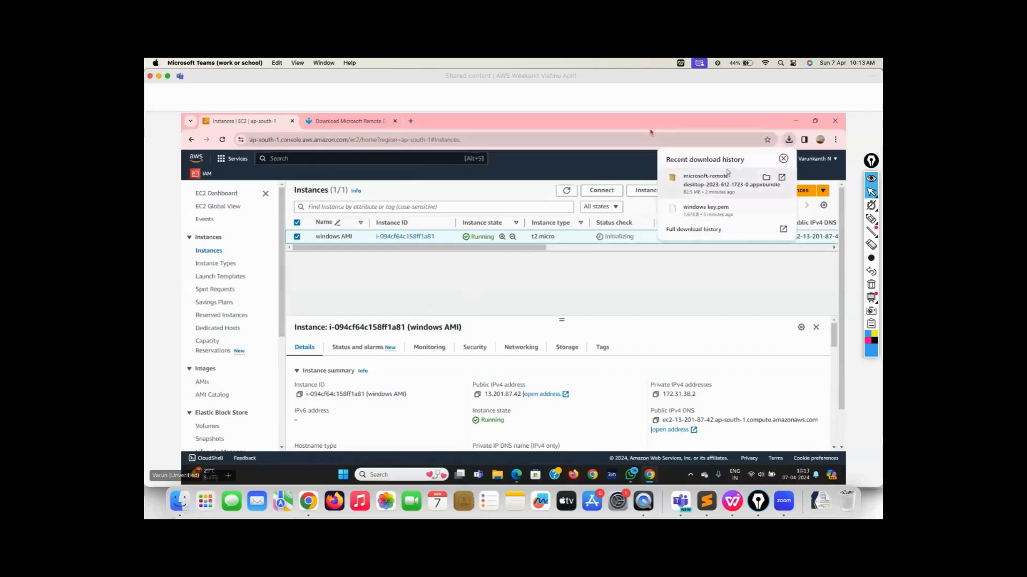
left_click(711, 182)
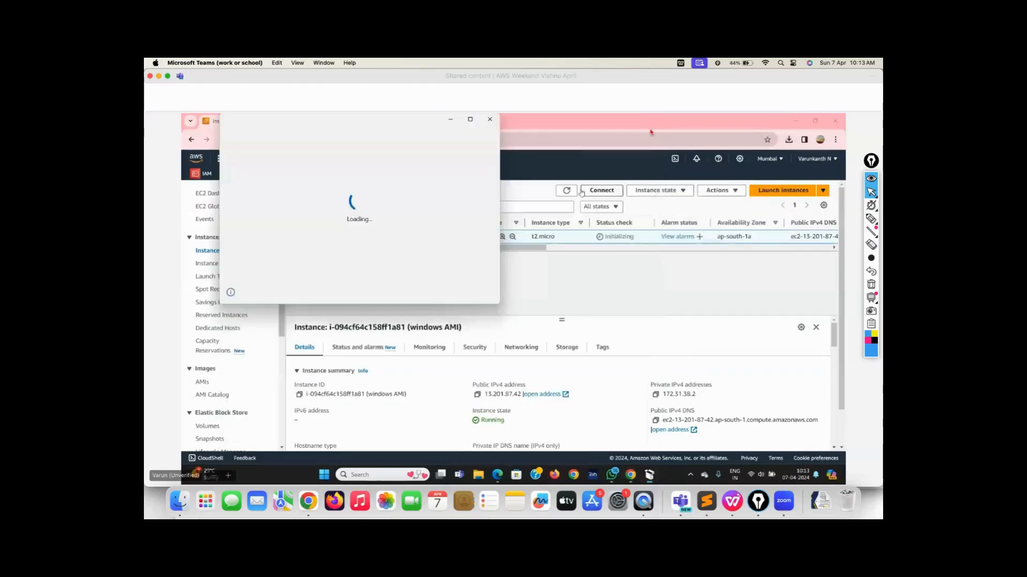
left_click(471, 120)
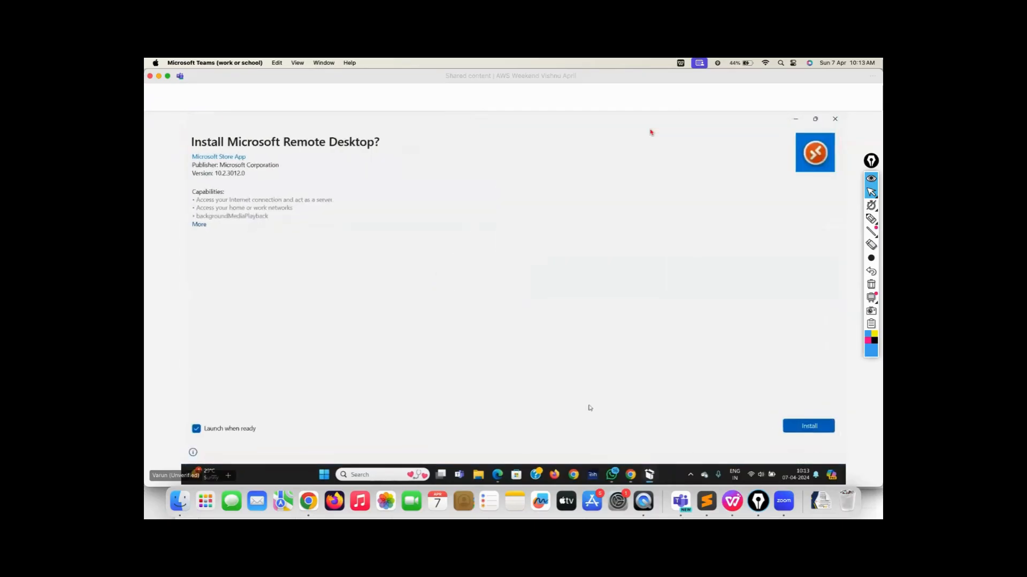
left_click(795, 426)
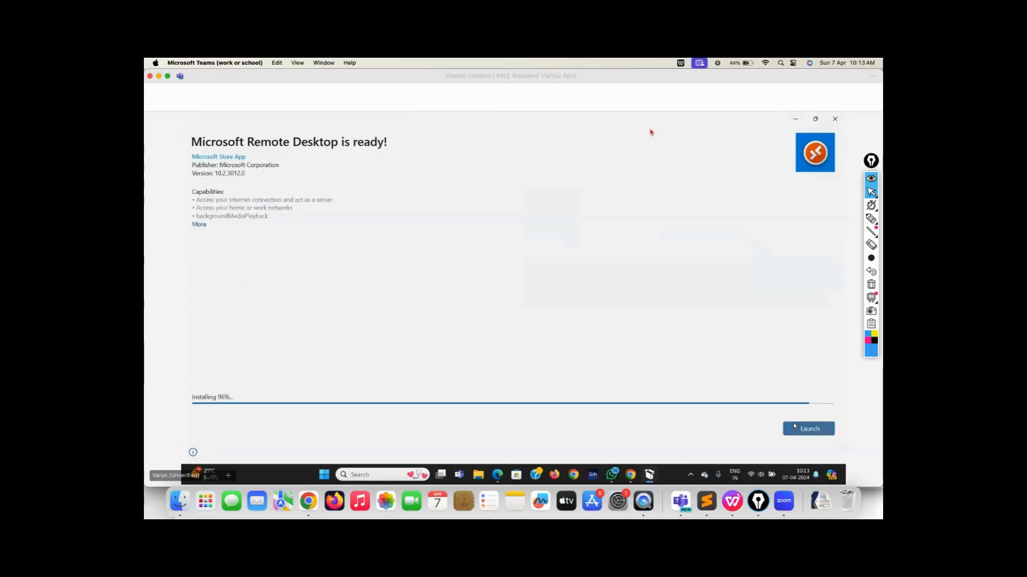
Step: Launch Microsoft Remote Desktop and open the form for adding a PC
left_click(793, 426)
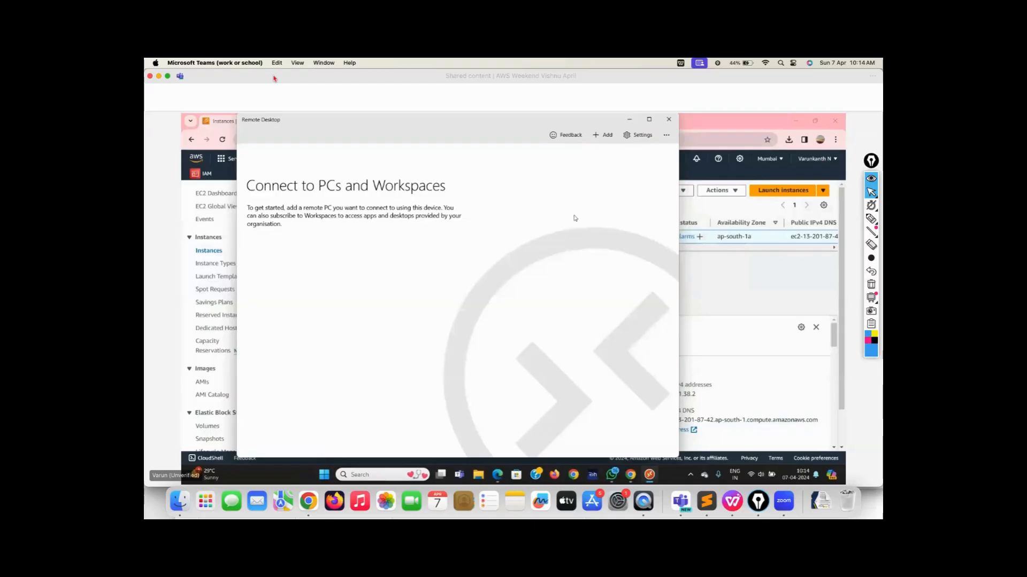
left_click(631, 121)
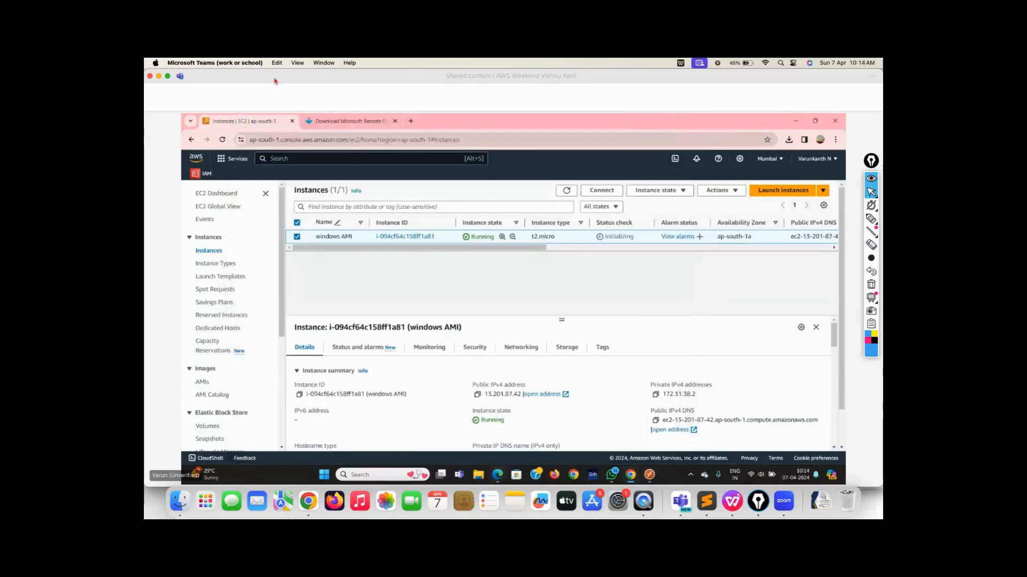
mouse_move(497, 474)
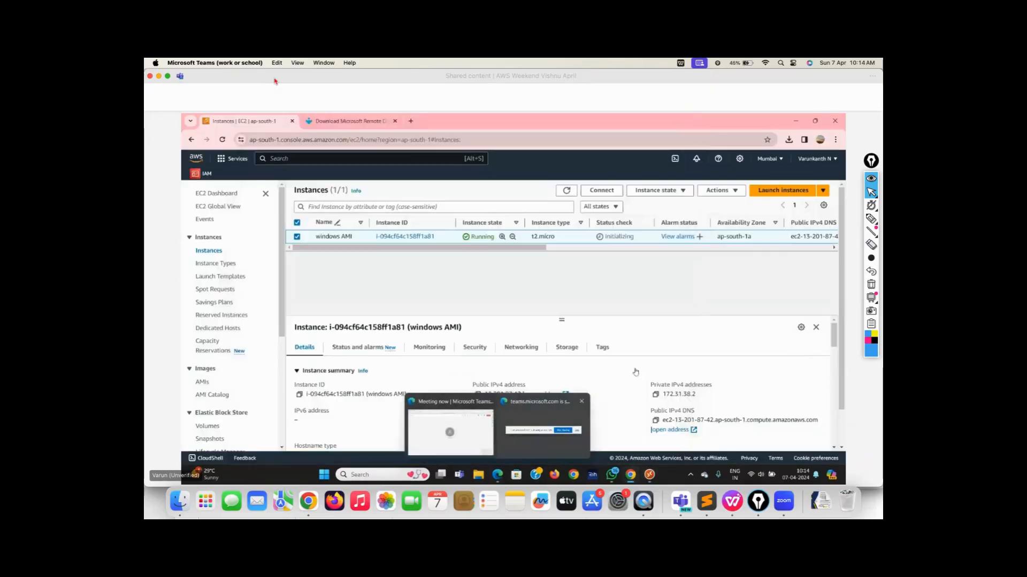
mouse_move(649, 474)
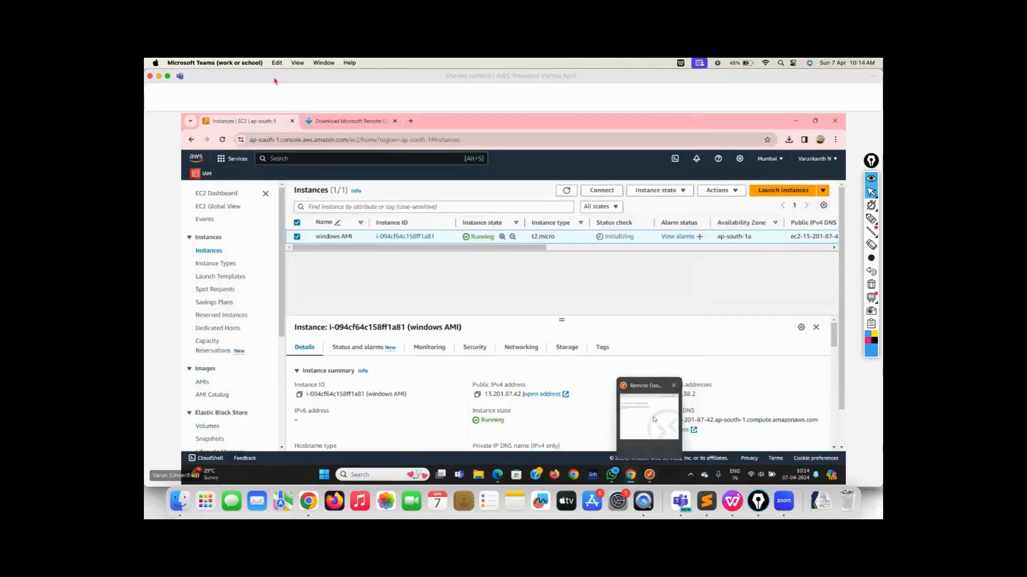
left_click(655, 423)
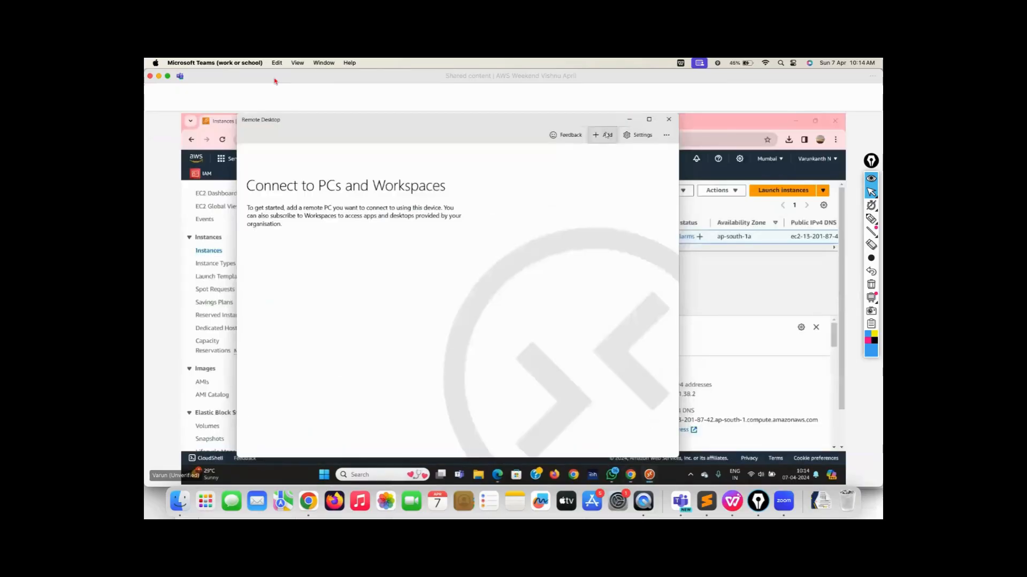
left_click(604, 137)
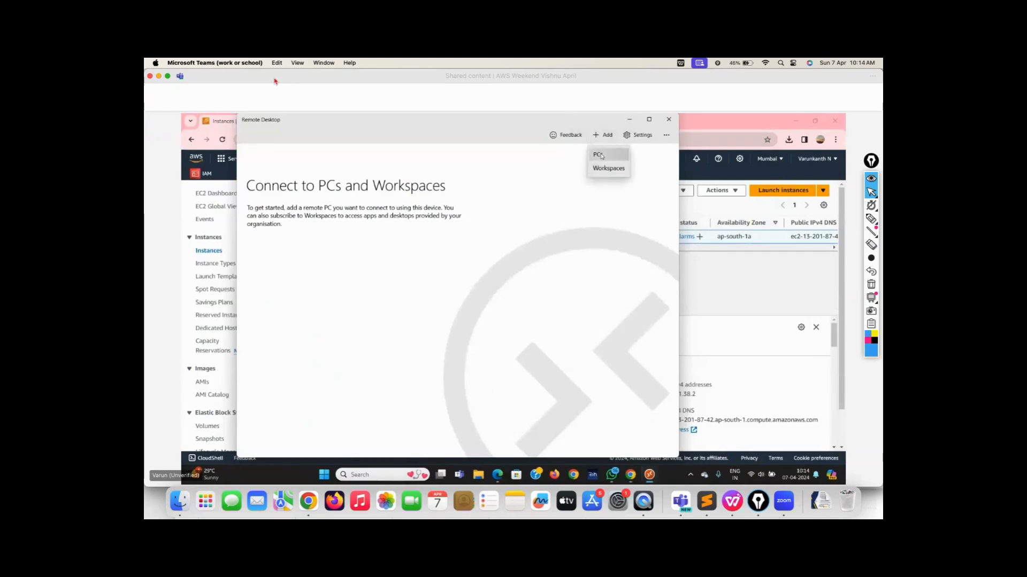
left_click(601, 156)
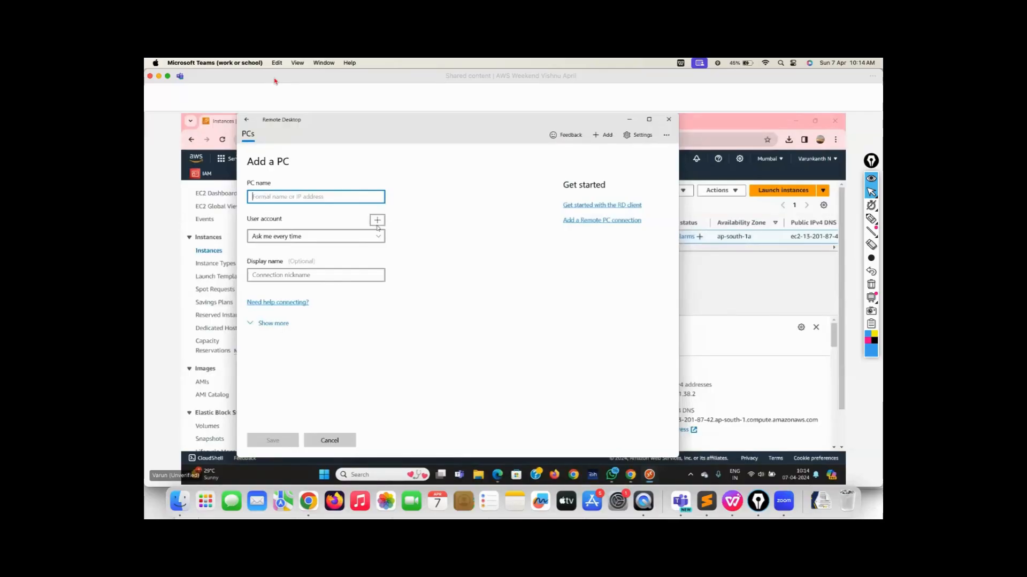
Step: Return to the EC2 console, open the RDP client connection options for the "windows AMI" instance and request its Windows password
left_click(629, 120)
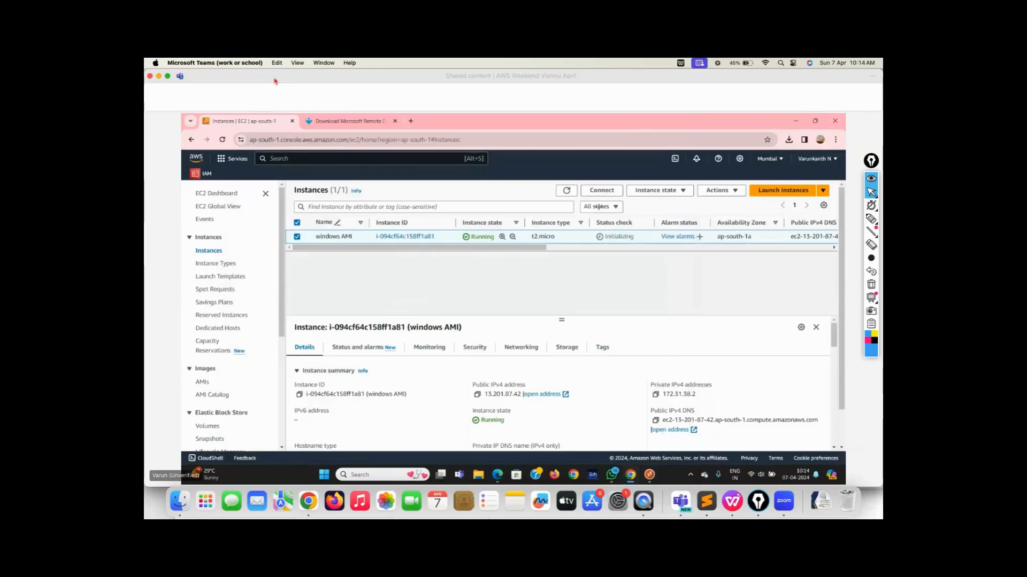
left_click(611, 190)
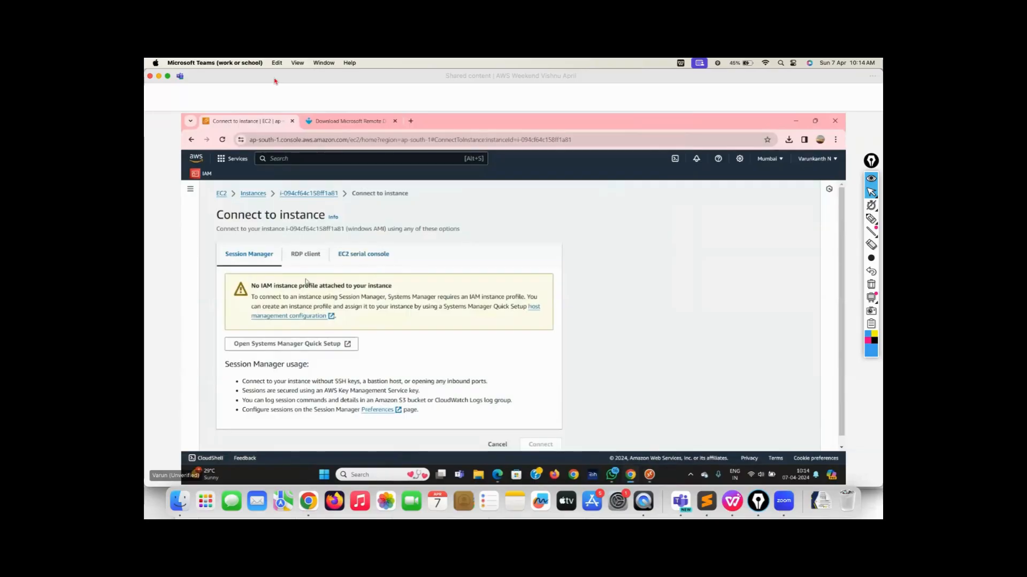
left_click(297, 259)
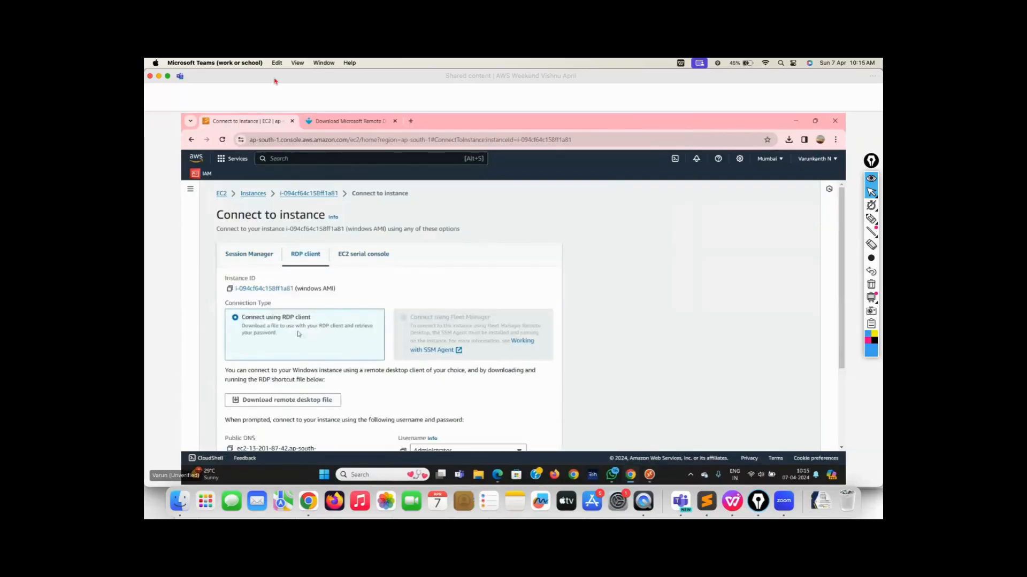
scroll(310, 366, "down", 5)
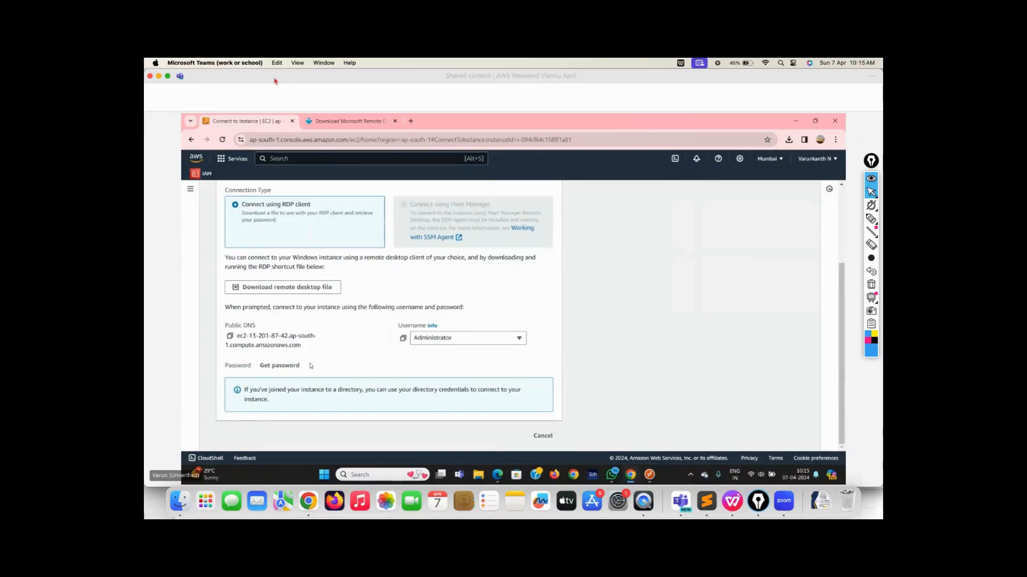
left_click(279, 366)
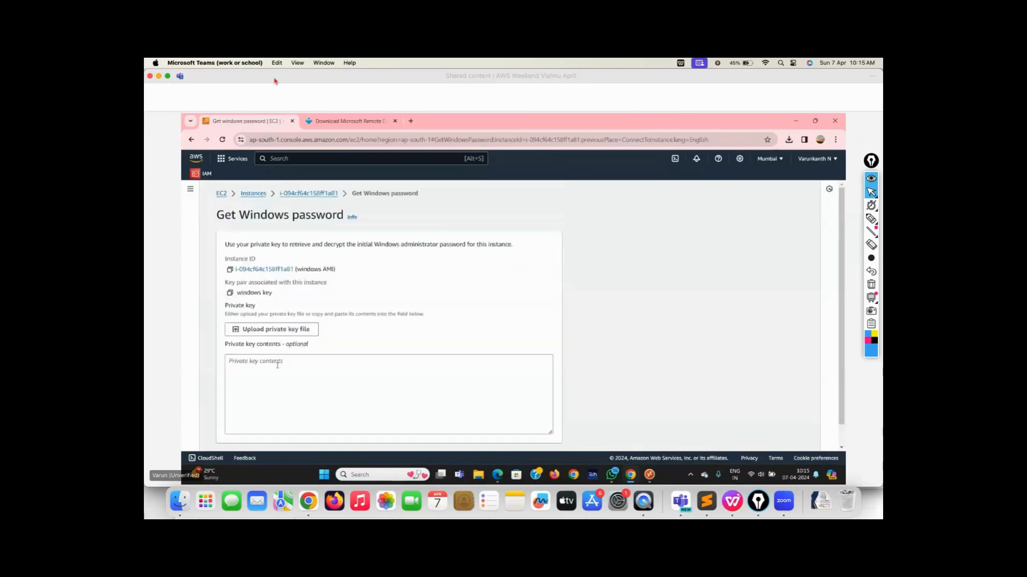
Step: Upload "windows key.pem" from Downloads as the private key for decrypting the instance's Windows administrator password
scroll(291, 381, "down", 1)
scroll(292, 382, "down", 1)
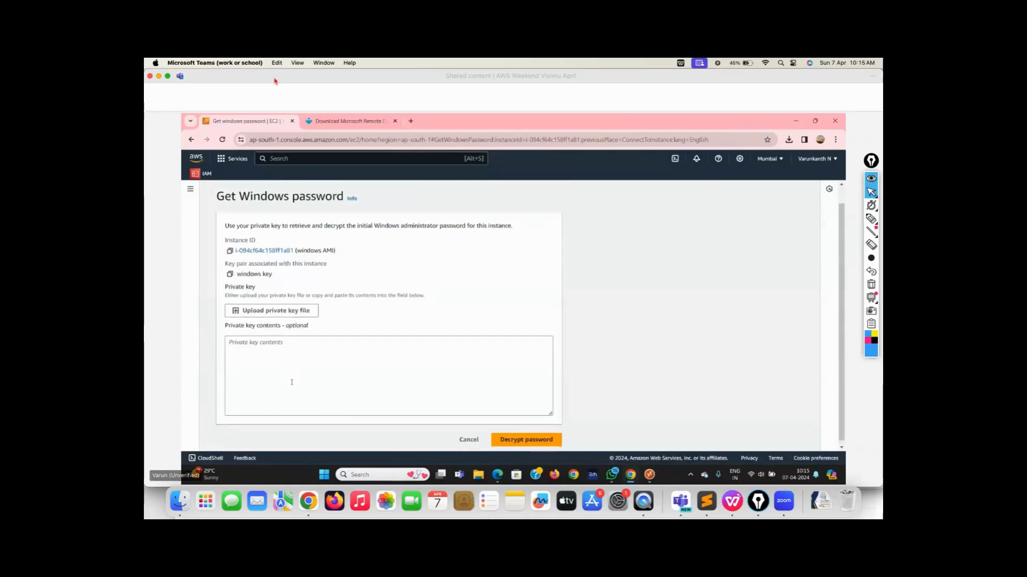
left_click(256, 341)
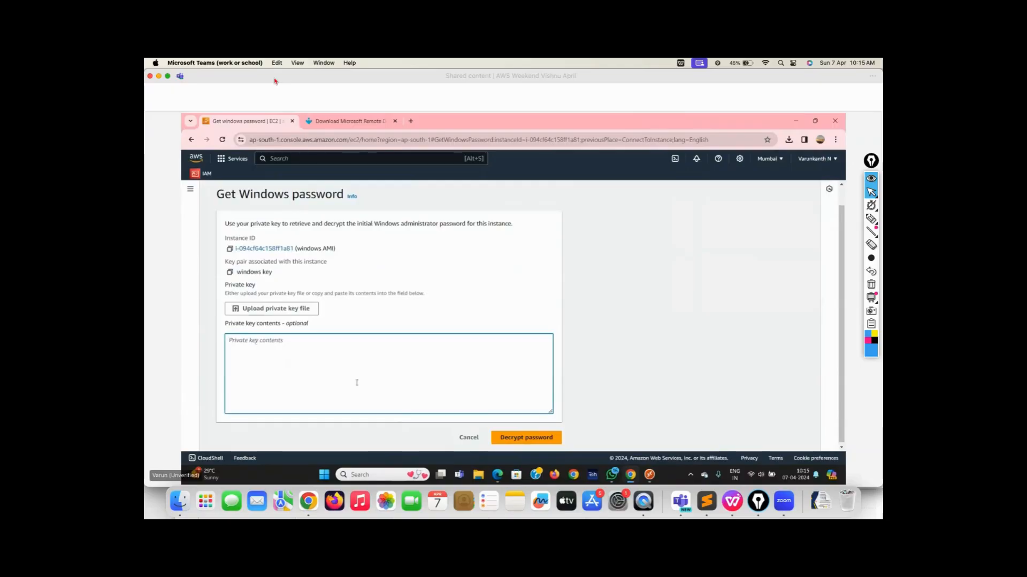
left_click(291, 312)
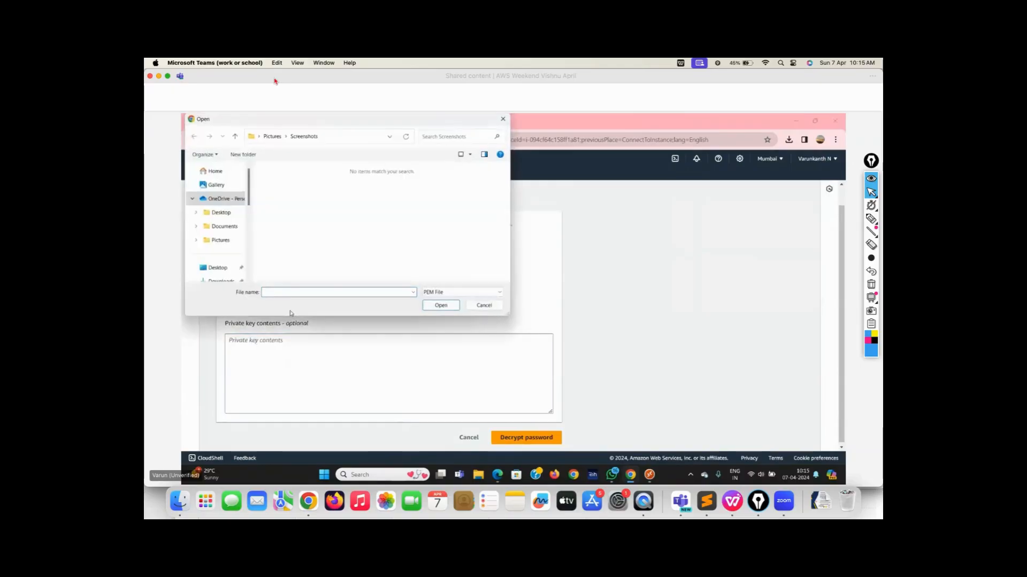
scroll(222, 196, "down", 3)
left_click(222, 196)
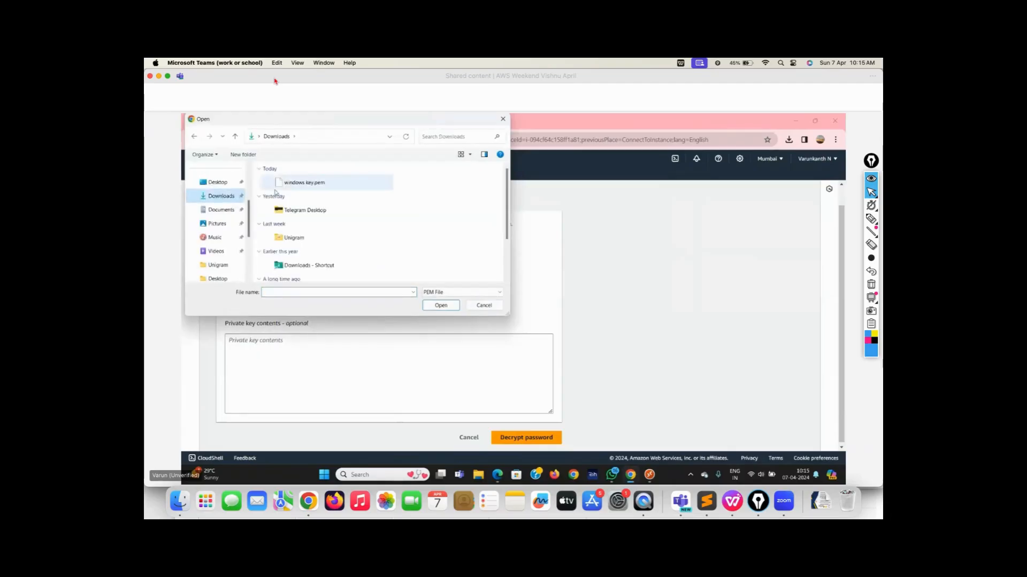
left_click(292, 188)
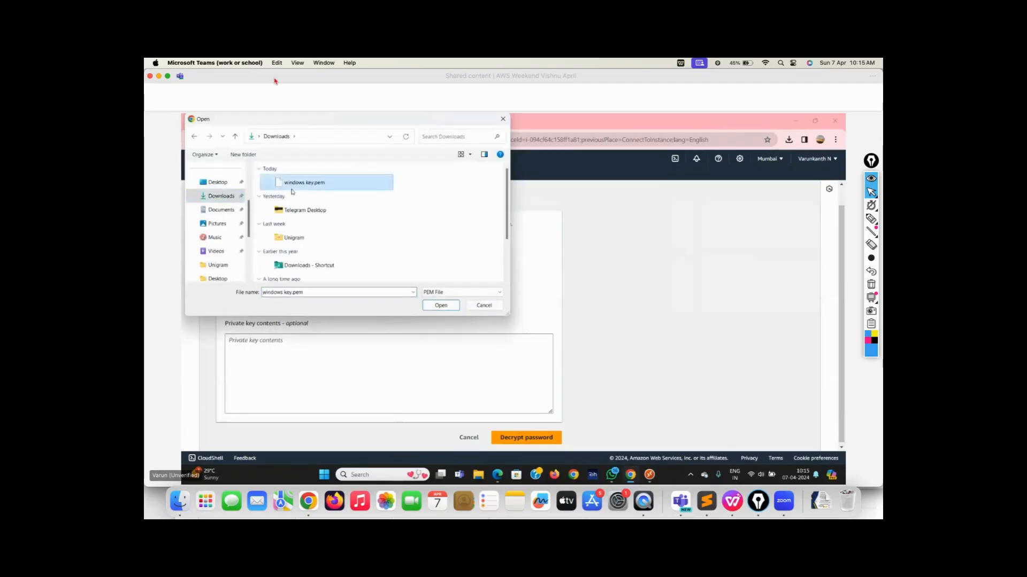
left_click(442, 305)
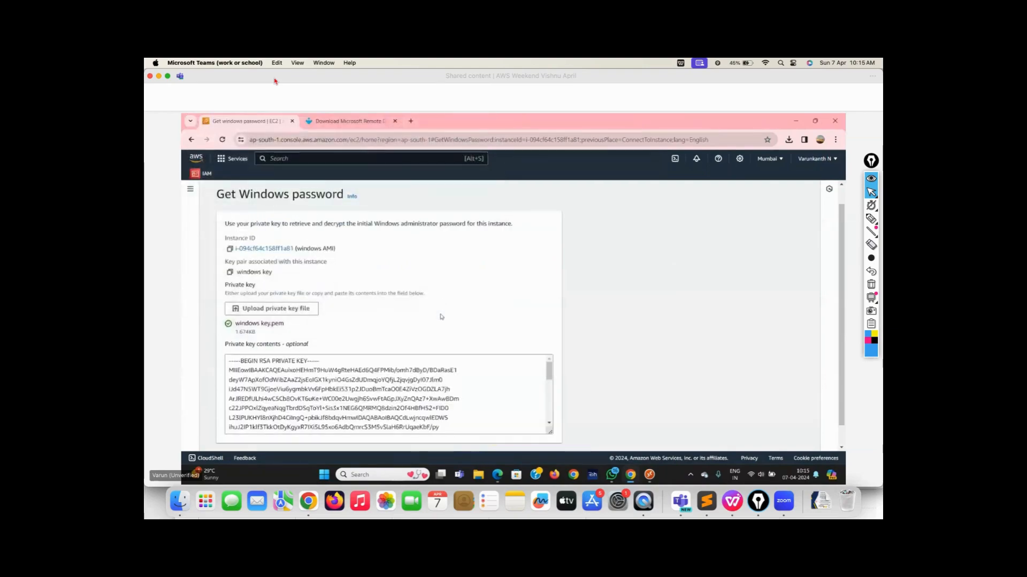
scroll(442, 332, "down", 1)
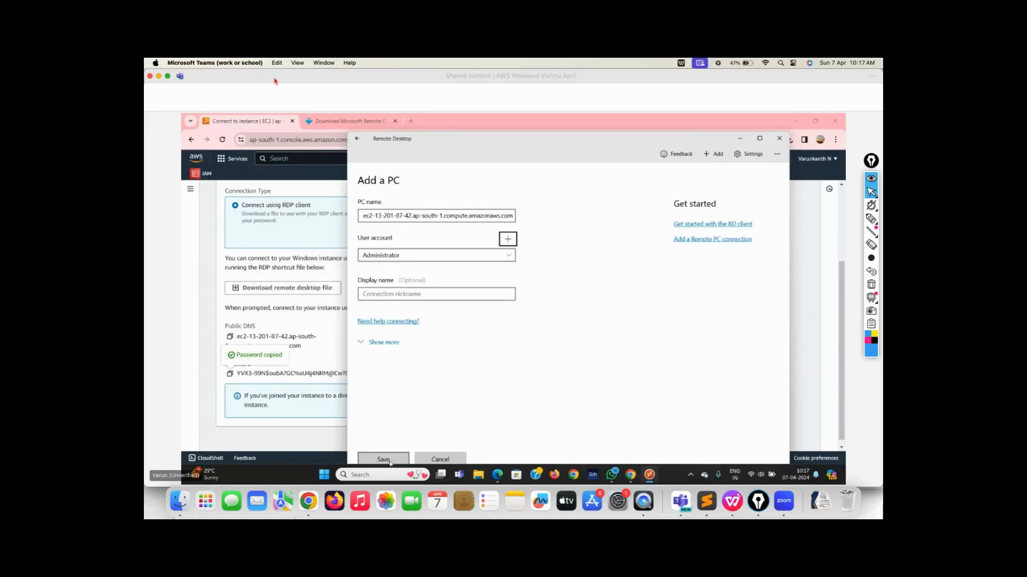
Step: Save the new PC in Remote Desktop without a display name and connect to it despite the untrusted certificate
left_click(370, 294)
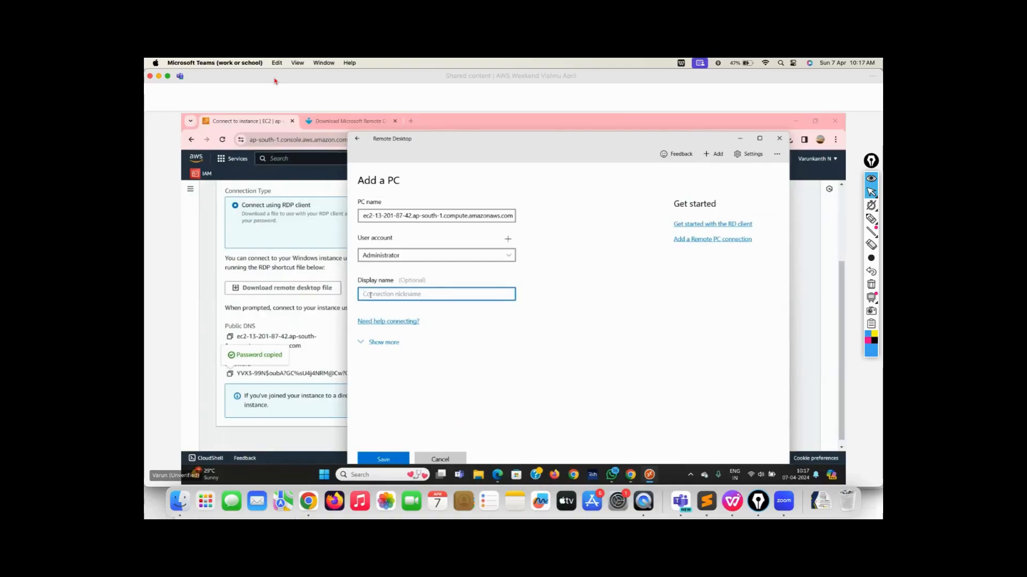
left_click(387, 458)
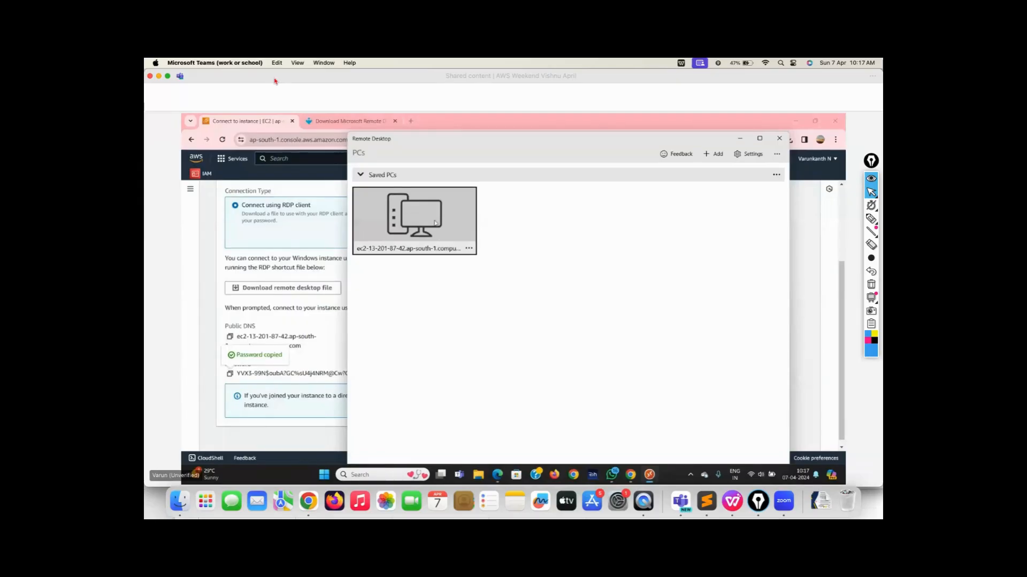
double_click(434, 223)
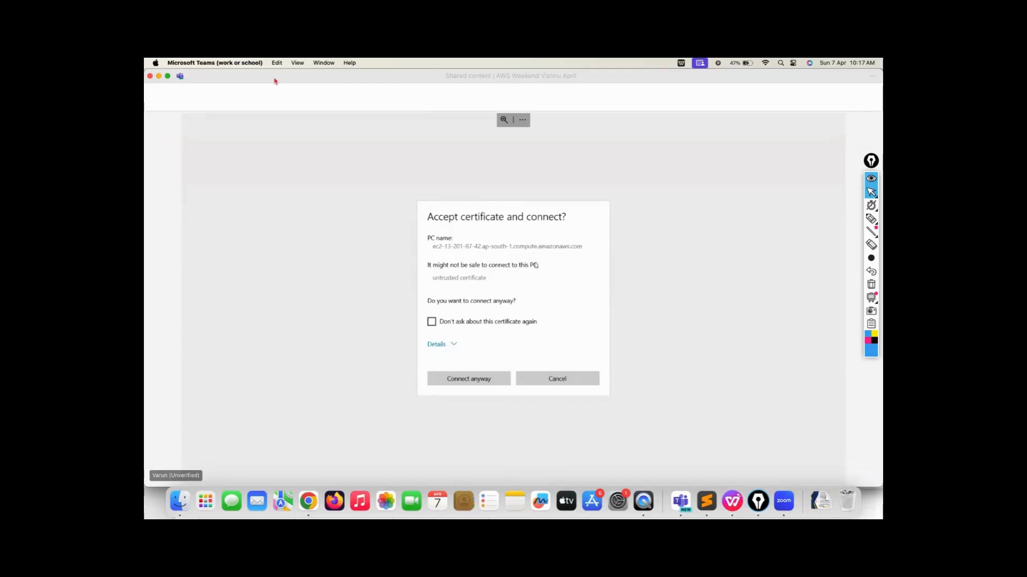
left_click(481, 381)
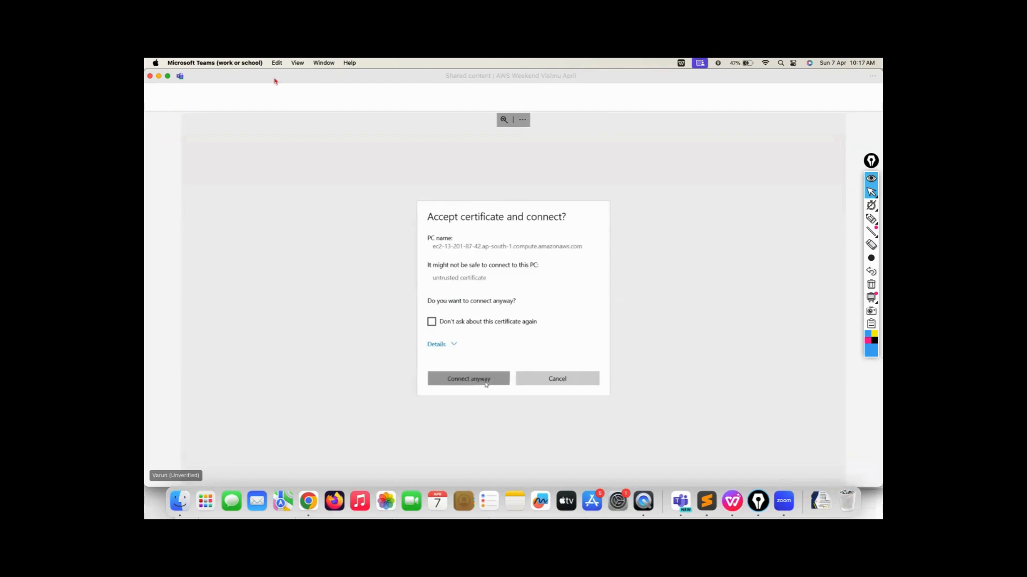